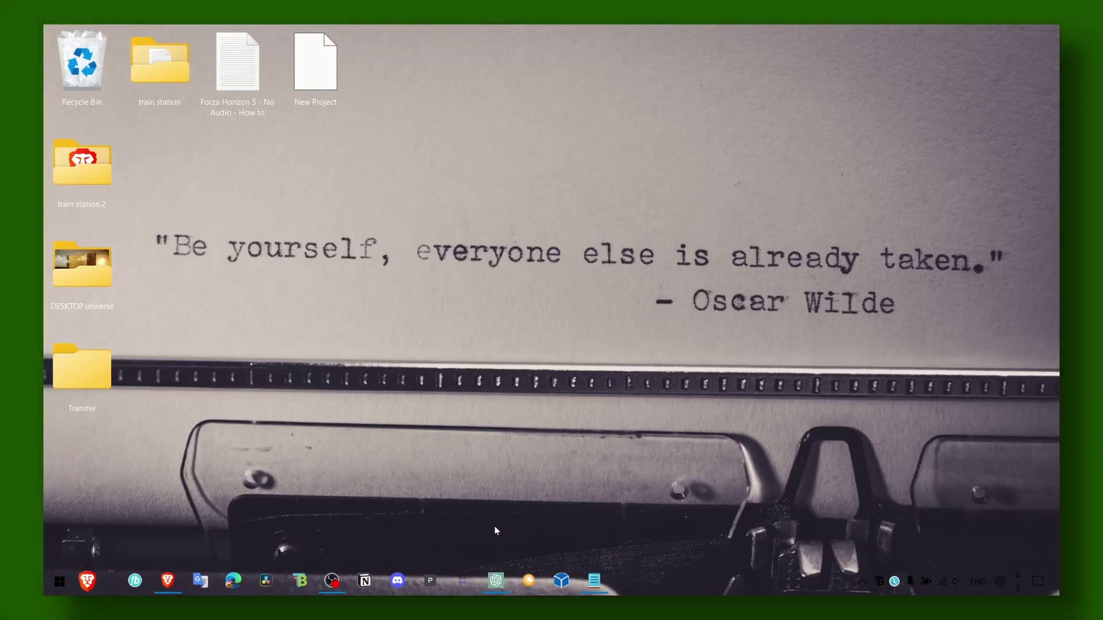
In the Notepad note, highlight 'Not Launching' in the Forza Horizon 4 title, then minimize it.
click(594, 580)
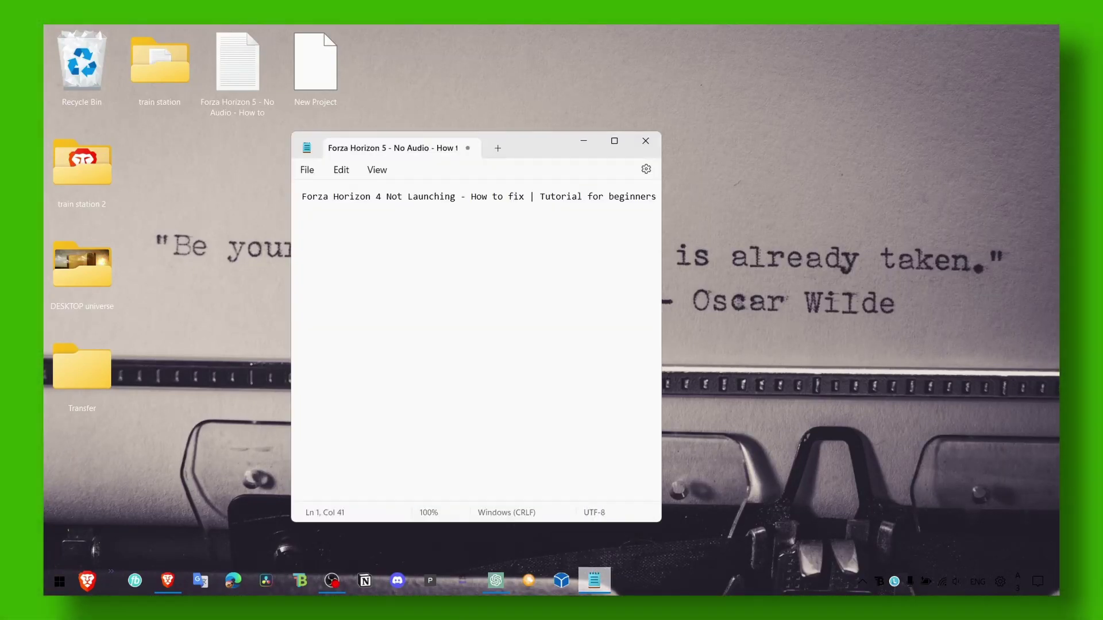
drag(387, 197, 440, 201)
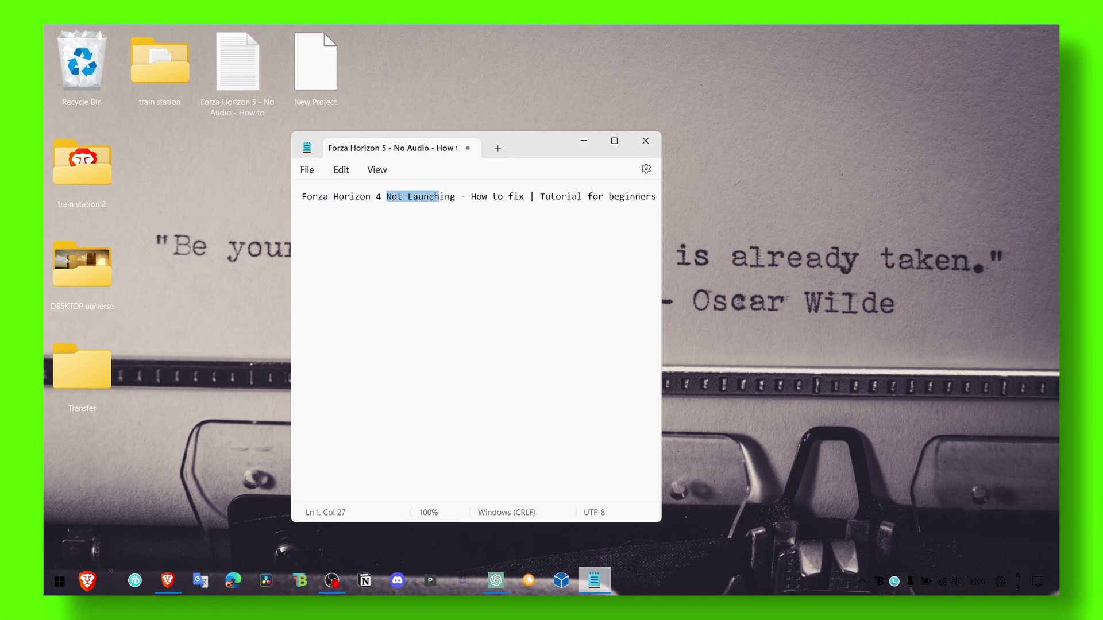
click(580, 141)
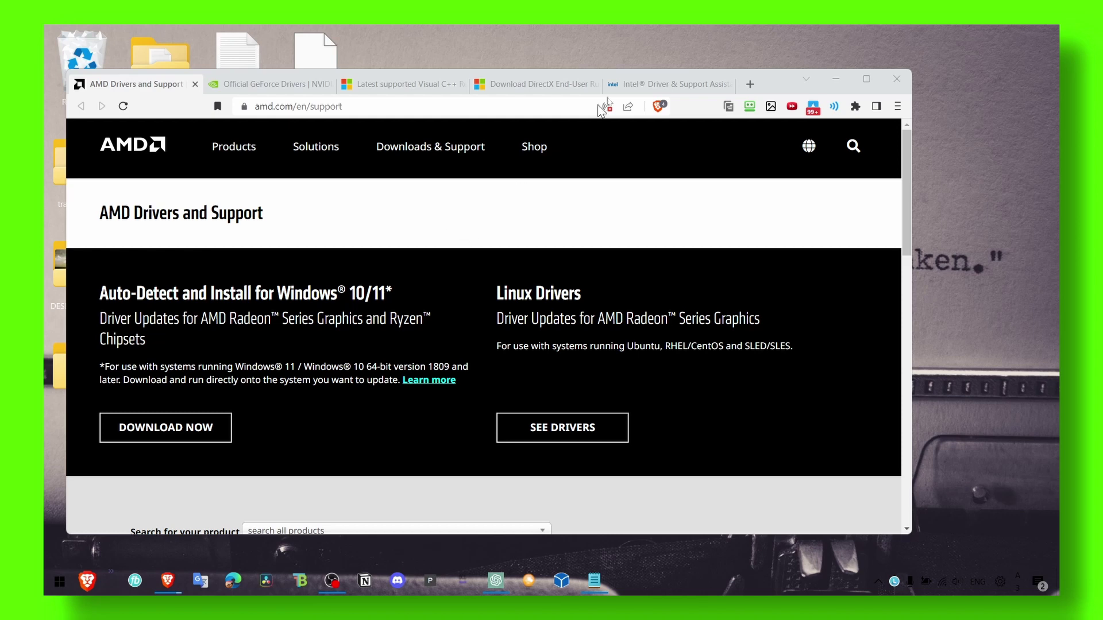
Shrink the Brave window from its top-left corner.
drag(64, 69, 97, 76)
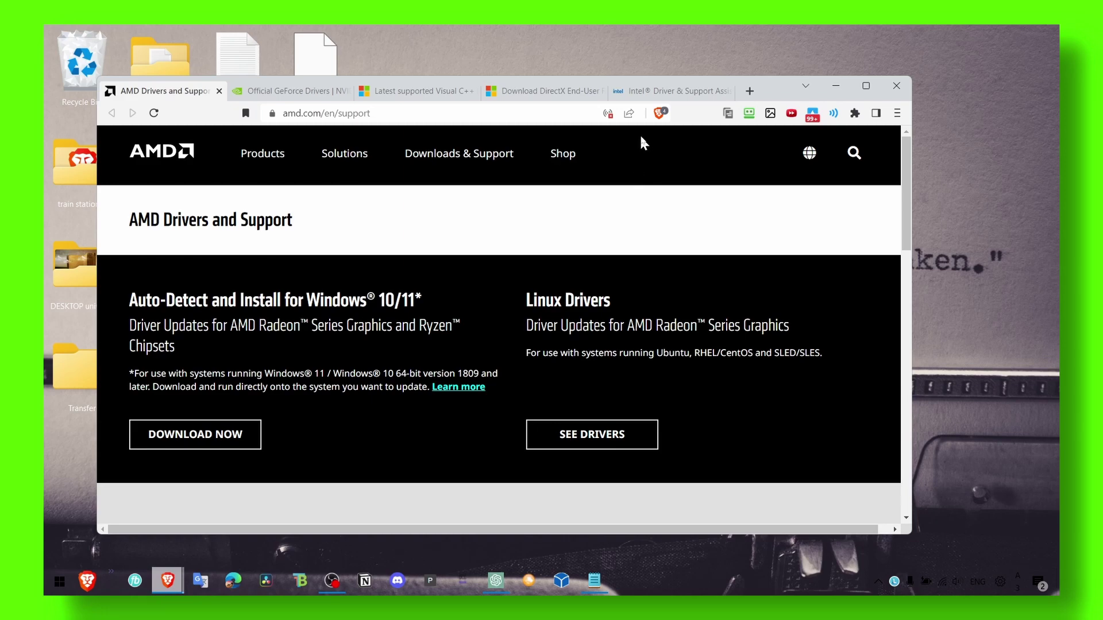
click(539, 91)
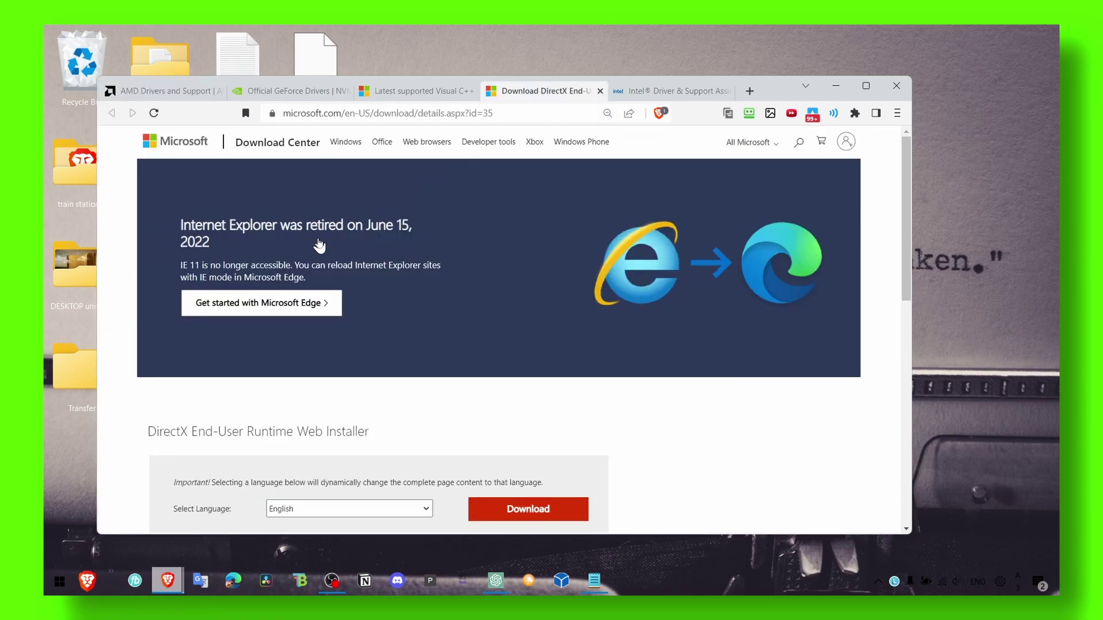
scroll(304, 236, down, 5)
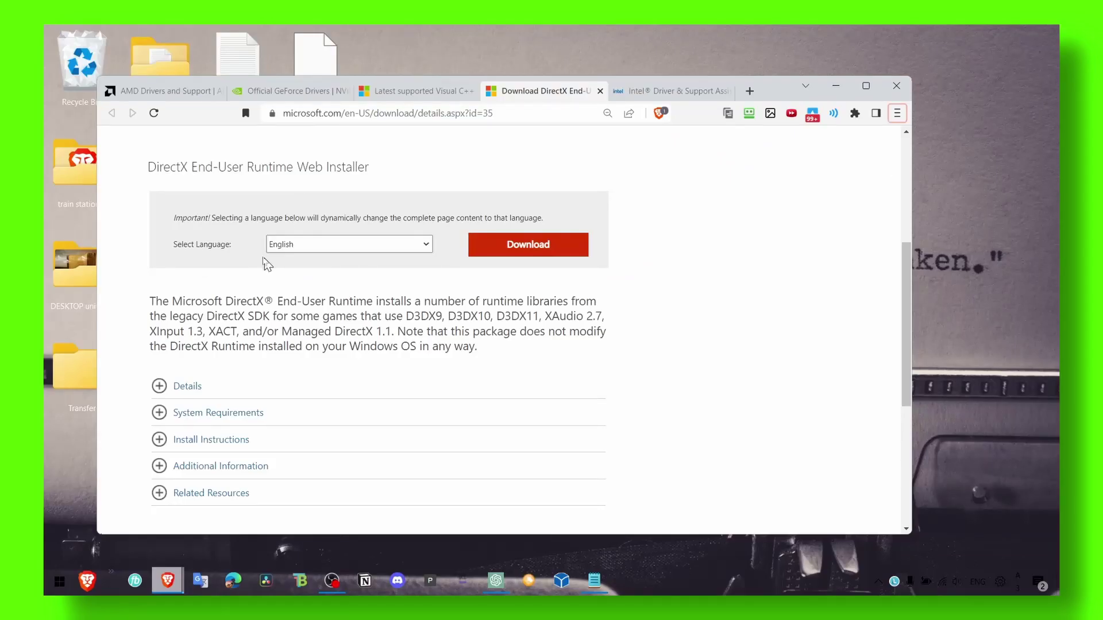
scroll(232, 265, up, 3)
scroll(235, 271, up, 2)
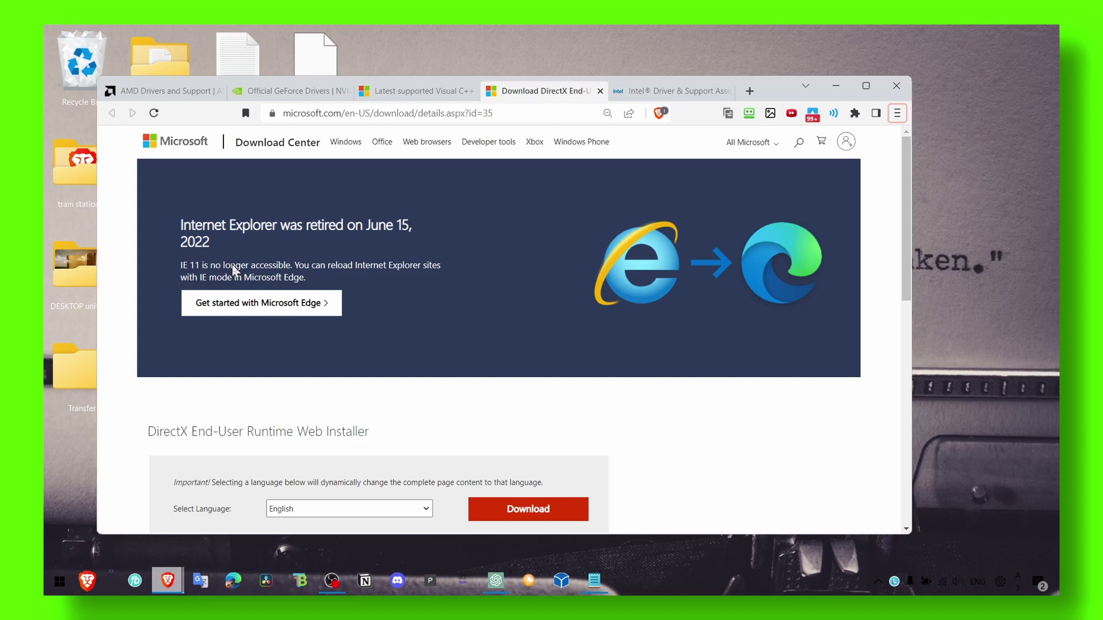
scroll(237, 276, down, 2)
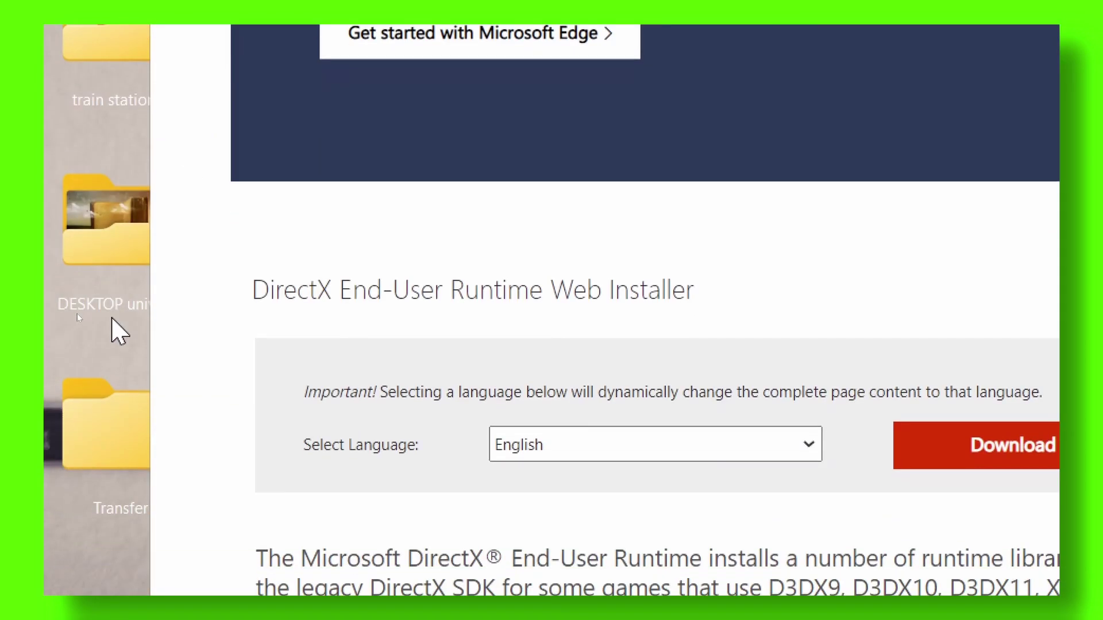
drag(254, 291, 659, 313)
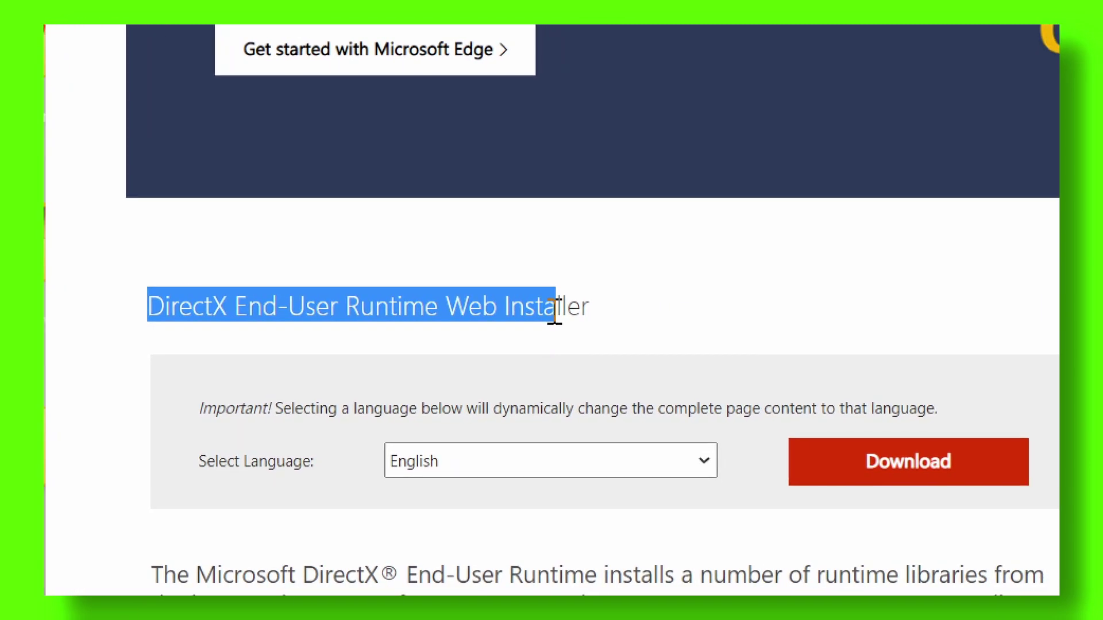
click(554, 313)
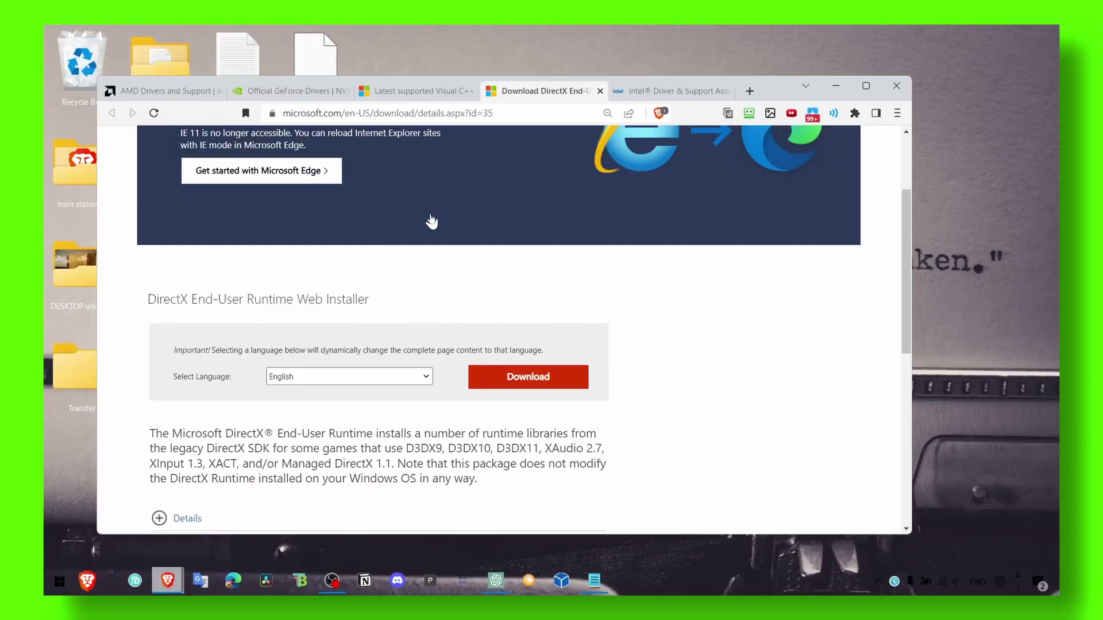
Scroll the Visual C++ Redistributable article down to the 2015–2022 ARM64/X86/X64 download table.
click(416, 91)
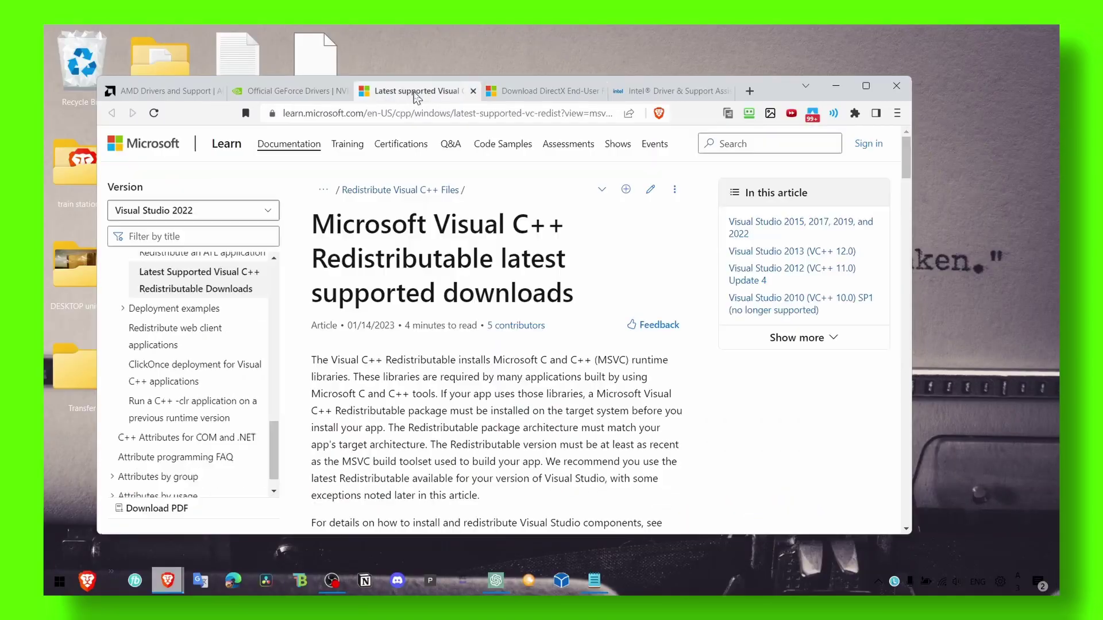
drag(315, 227, 567, 232)
click(561, 229)
drag(310, 227, 434, 227)
double_click(492, 228)
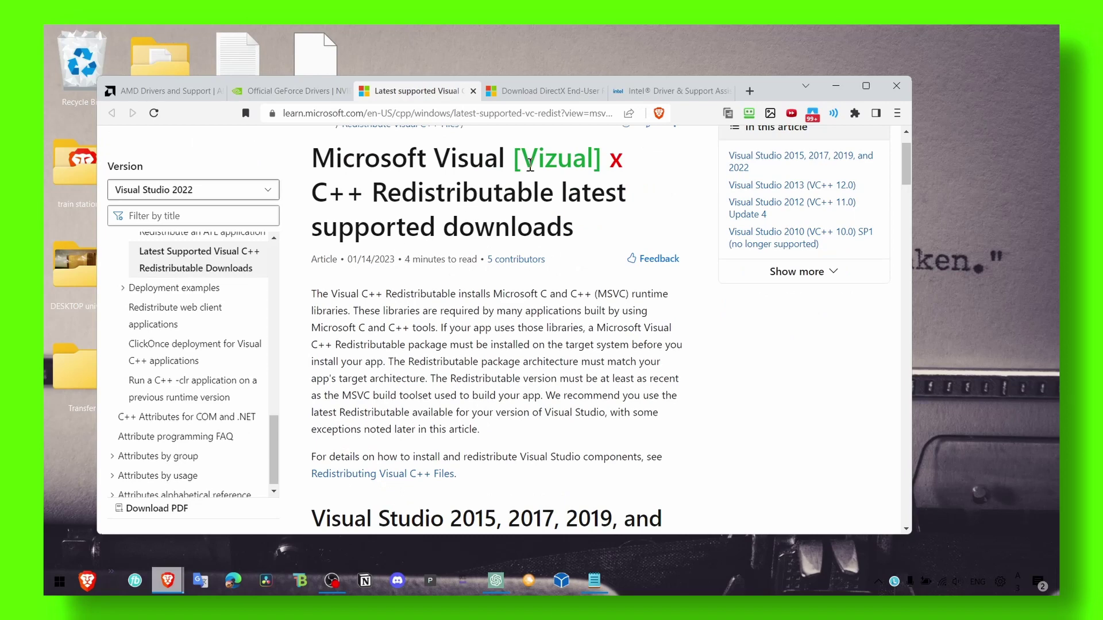
scroll(471, 227, down, 2)
scroll(471, 227, down, 5)
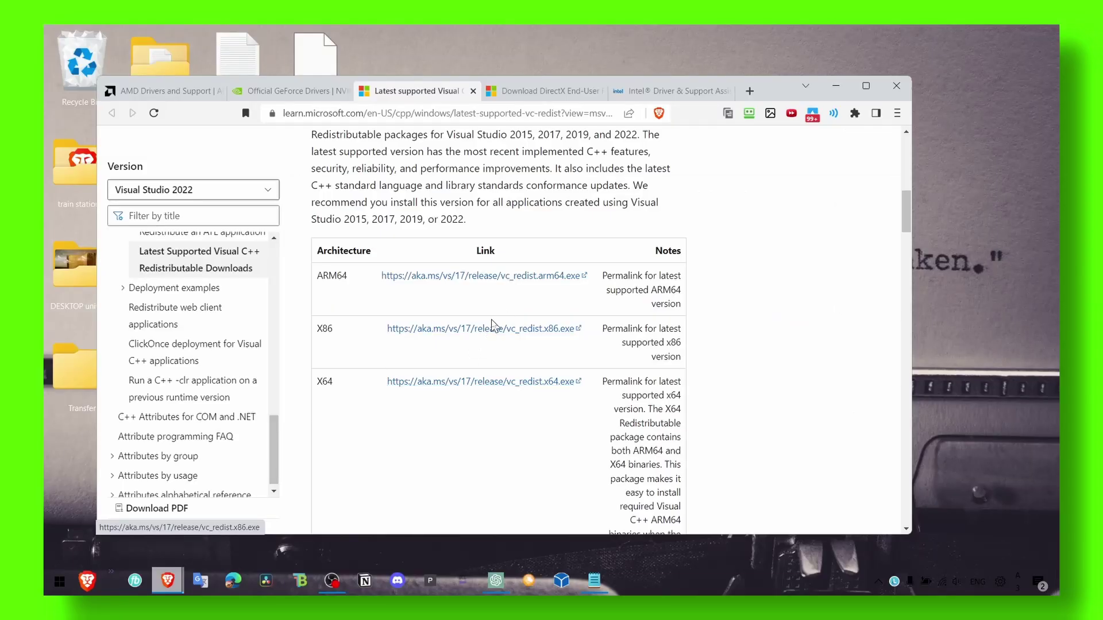
click(699, 595)
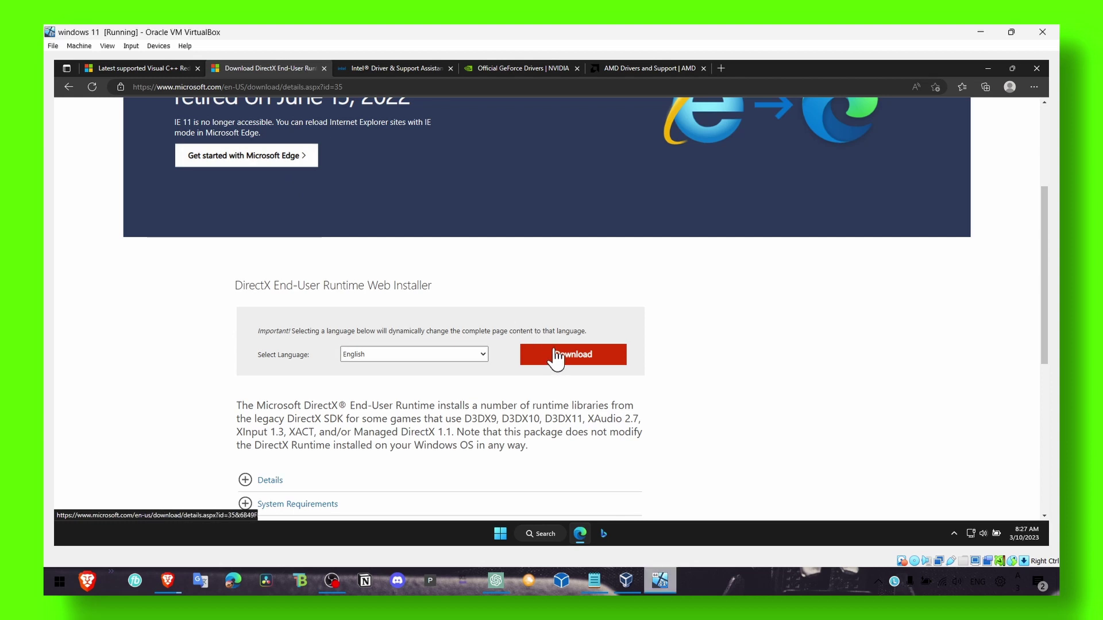
Download dxwebsetup.exe in the VM's Edge and run it, approving the UAC prompt.
click(555, 355)
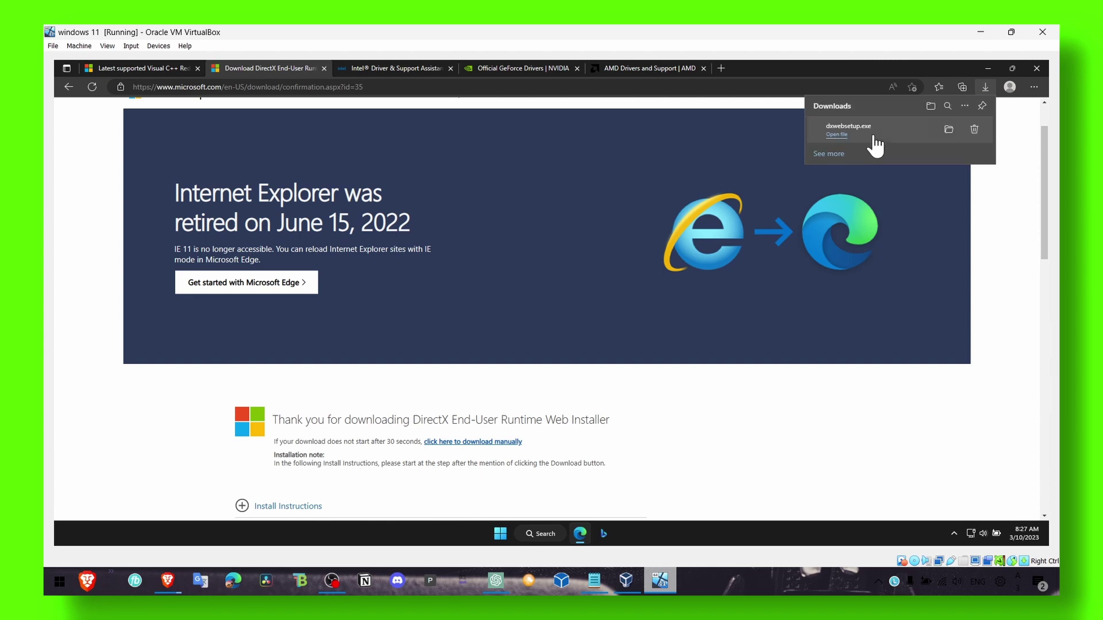
click(839, 137)
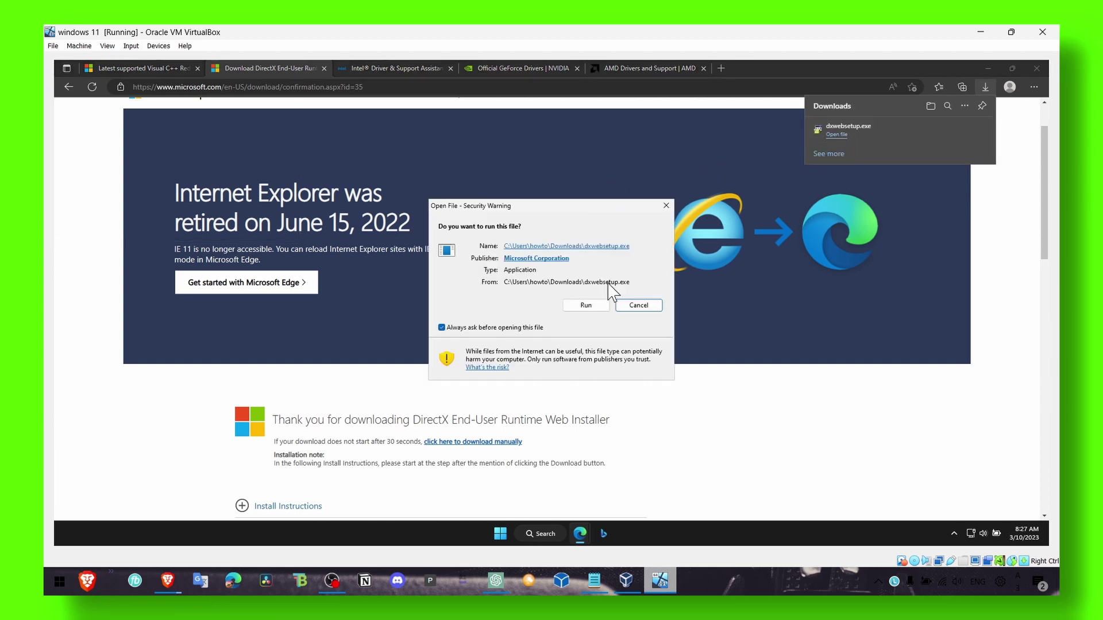
click(586, 305)
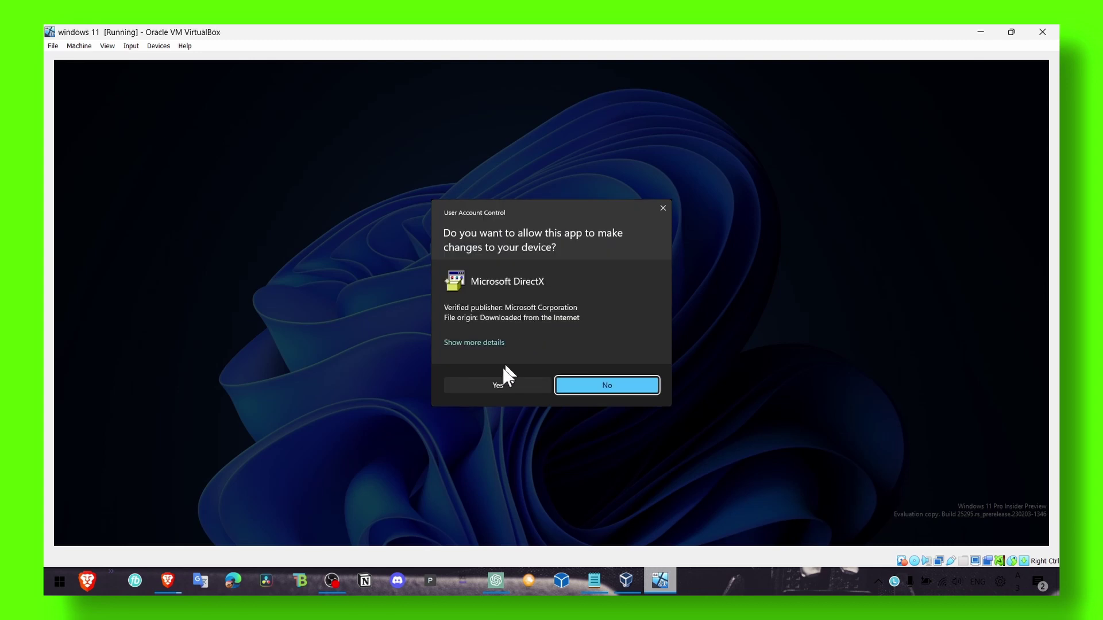
click(500, 381)
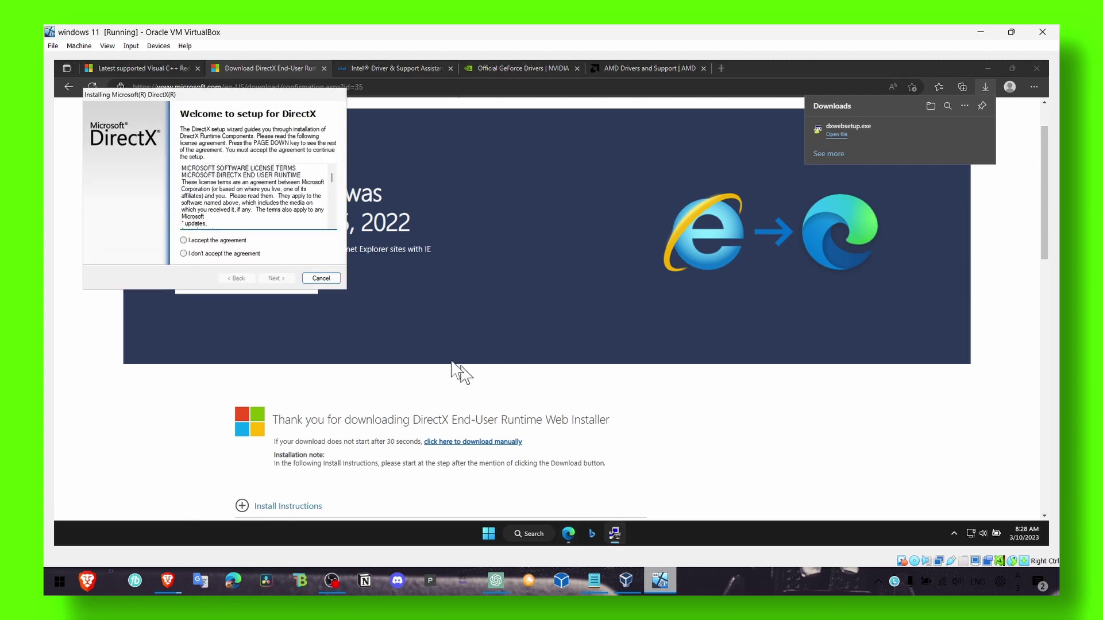
Accept the DirectX licence, decline the Bing Bar, and install the runtime components.
click(189, 240)
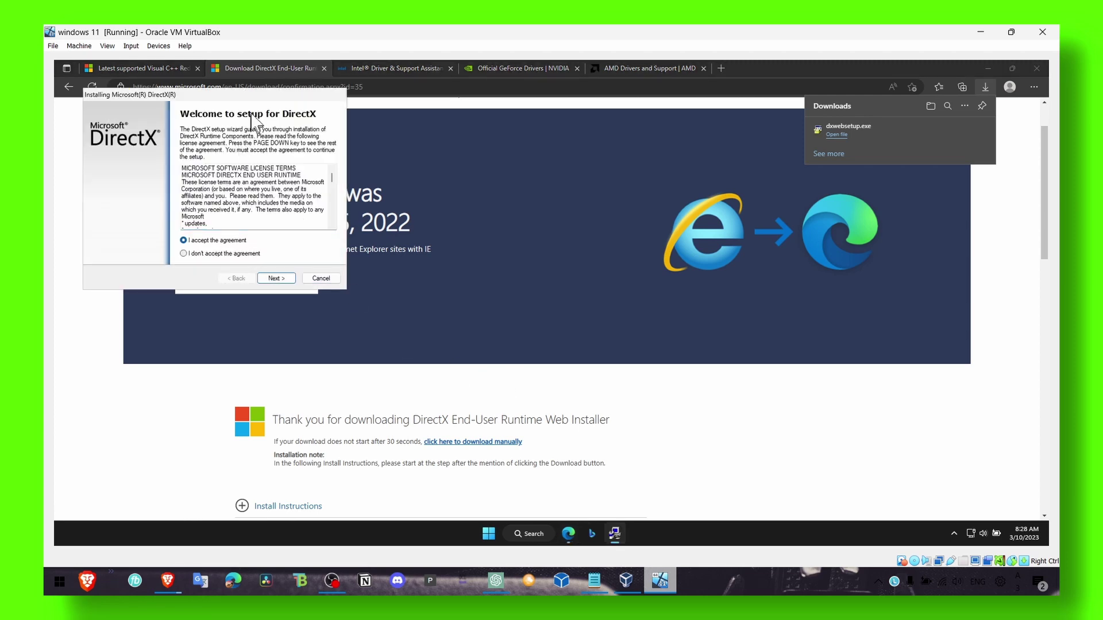
drag(270, 95, 575, 223)
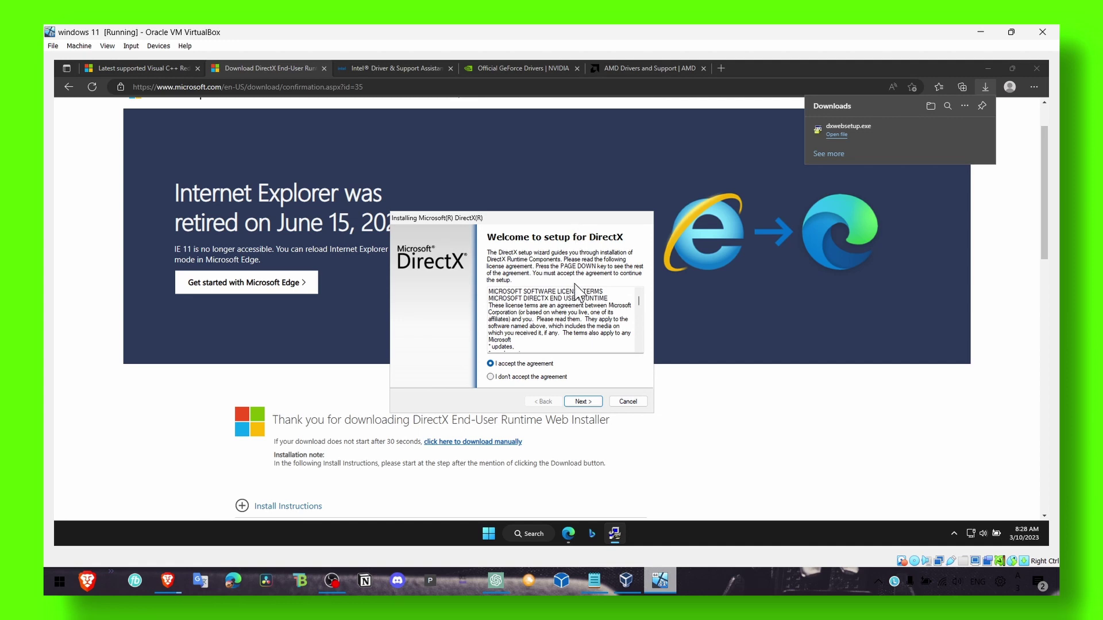
click(581, 400)
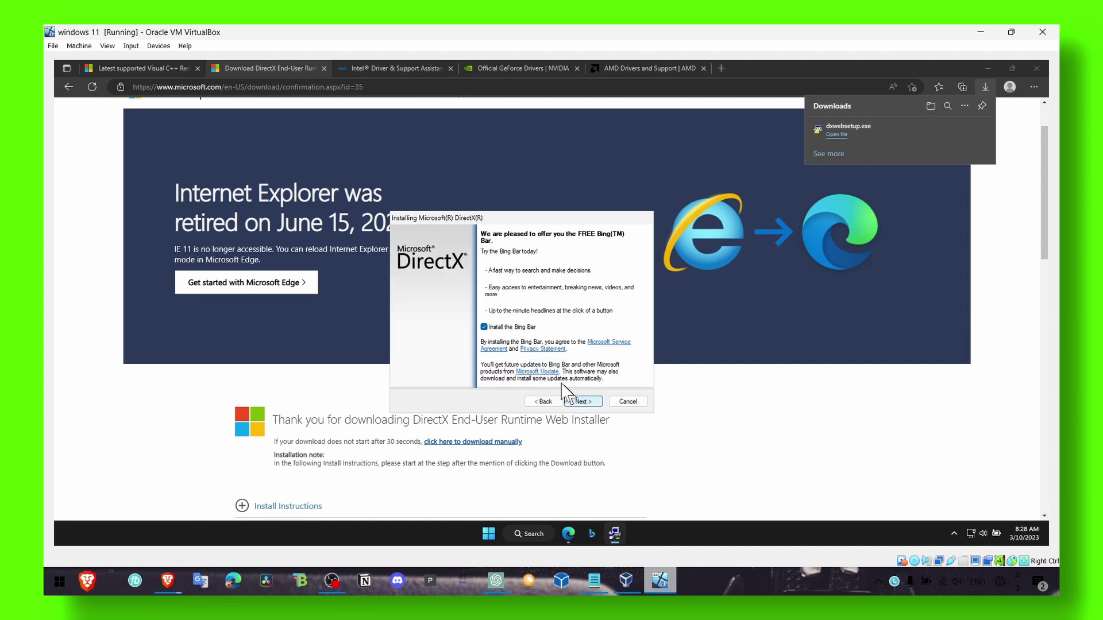
click(519, 328)
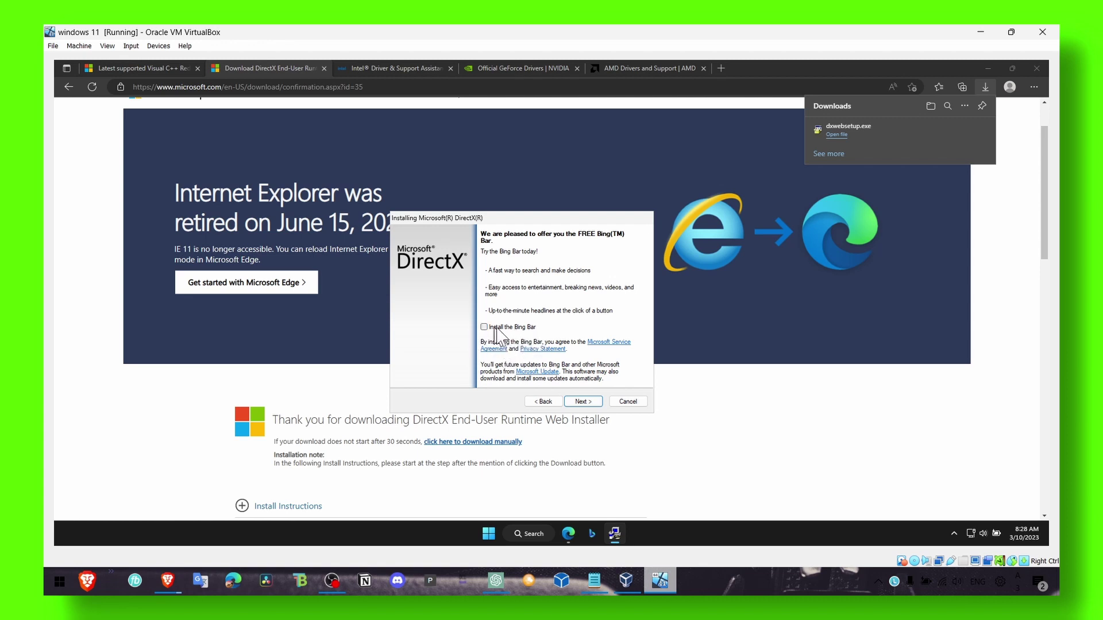
click(582, 402)
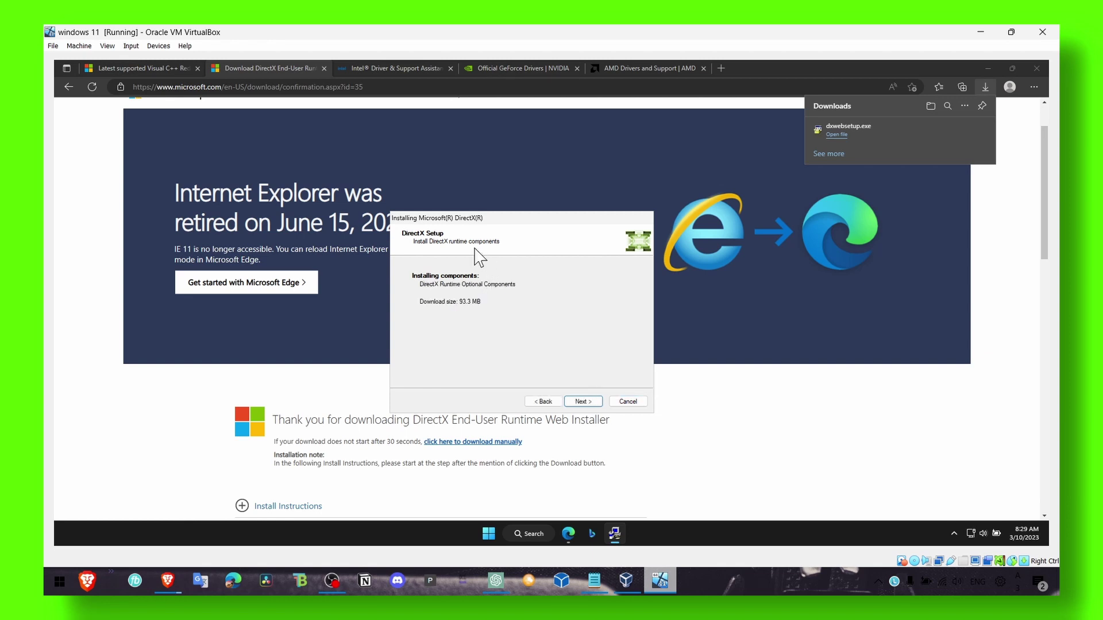
click(591, 402)
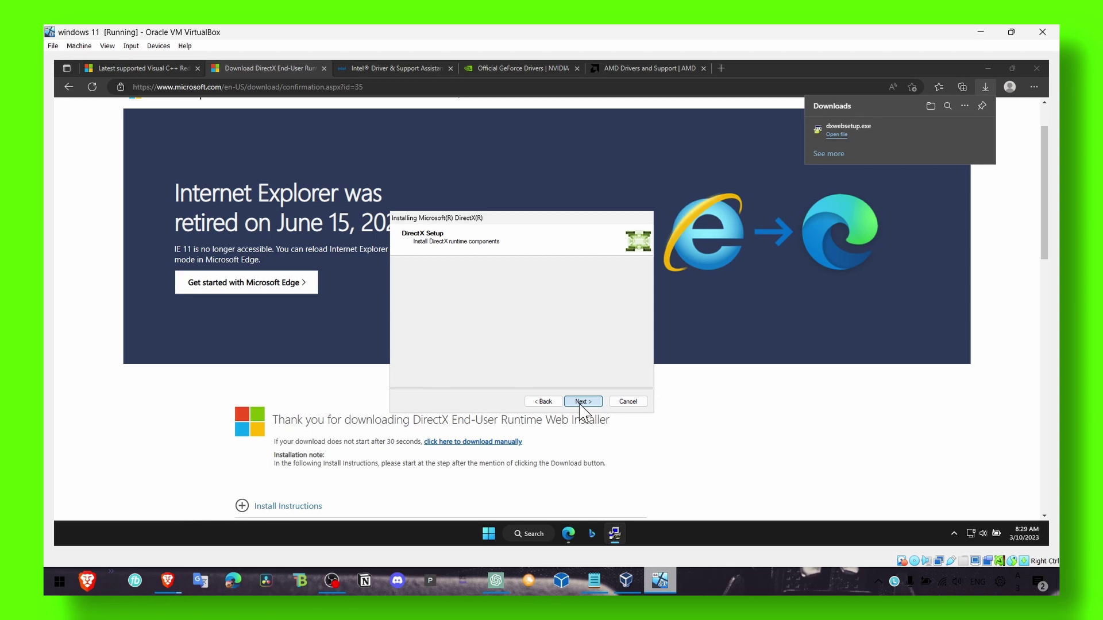
Download the X64 VC_redist.x64.exe from the Visual C++ article and run it.
click(140, 65)
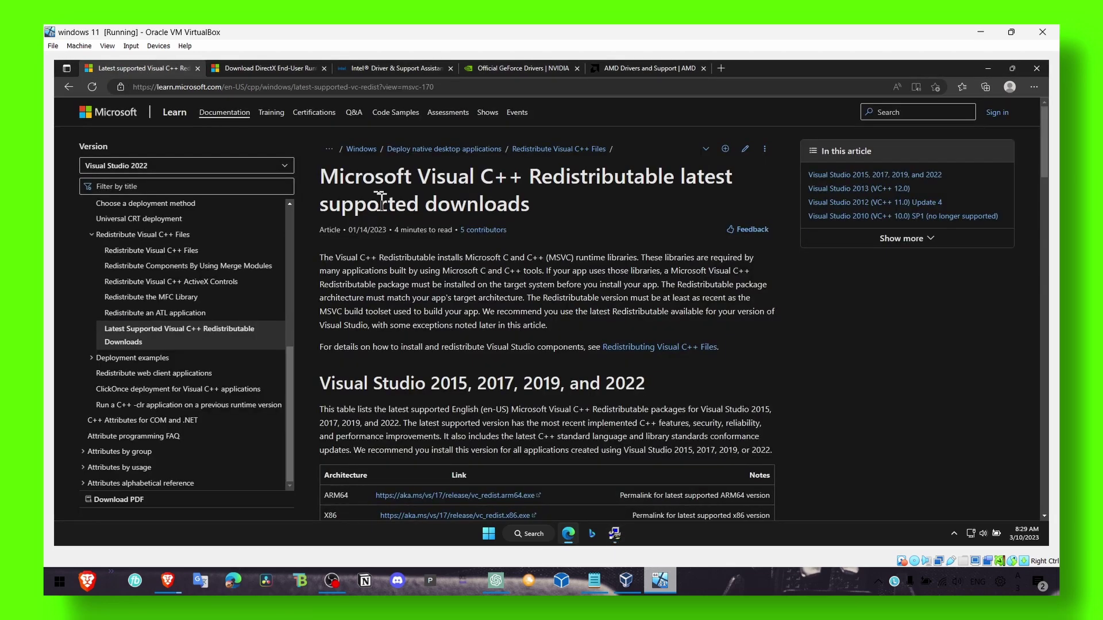
scroll(454, 194, down, 1)
scroll(453, 194, down, 3)
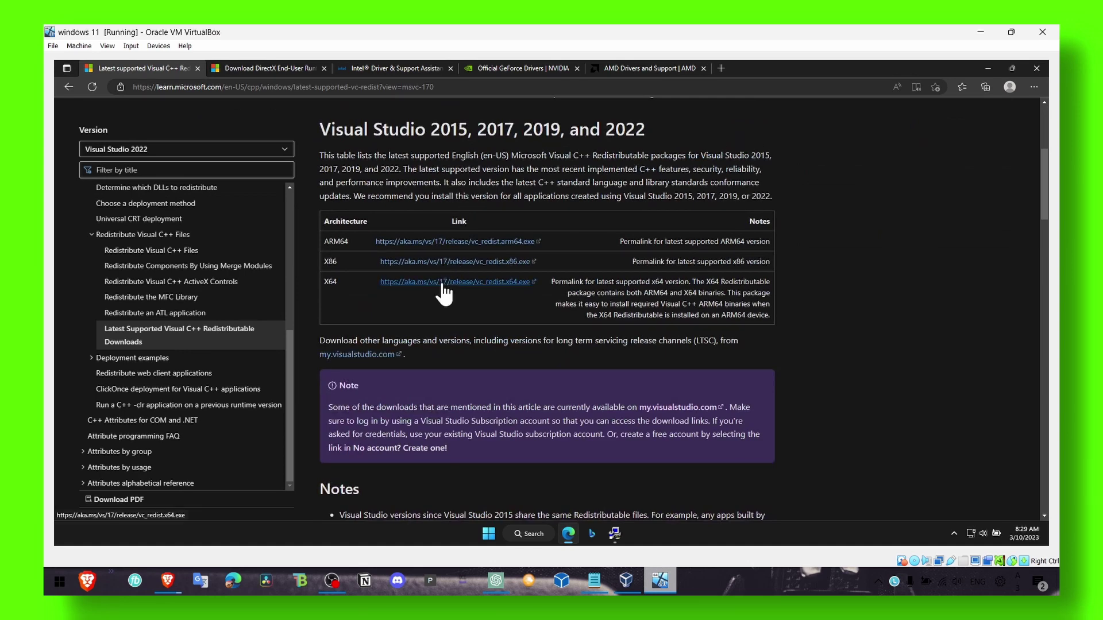
scroll(432, 205, up, 4)
scroll(464, 251, down, 2)
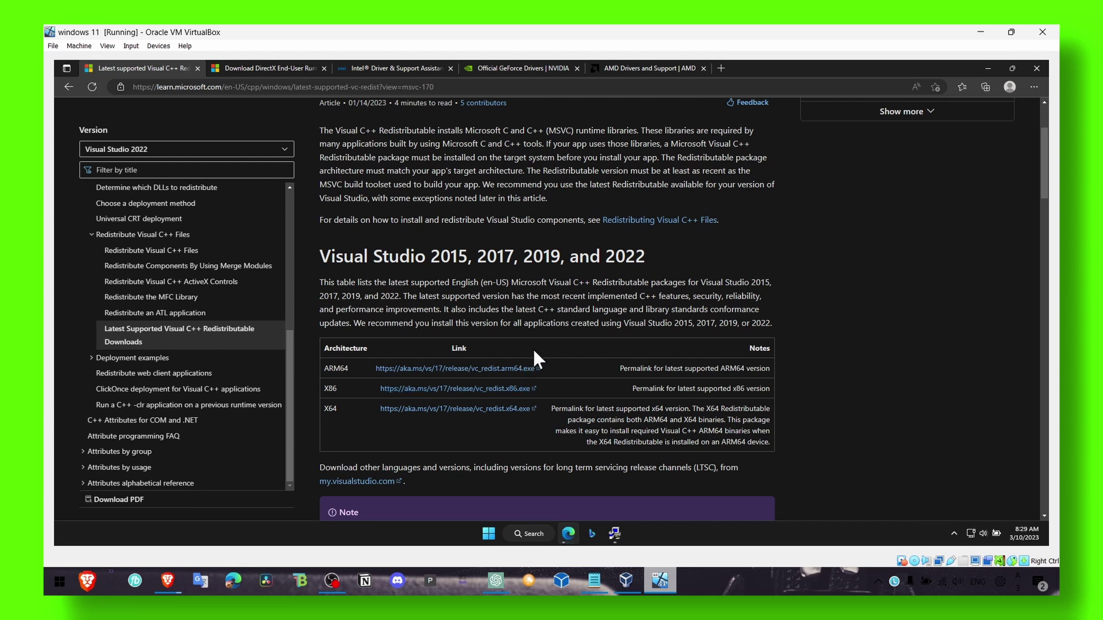
click(509, 409)
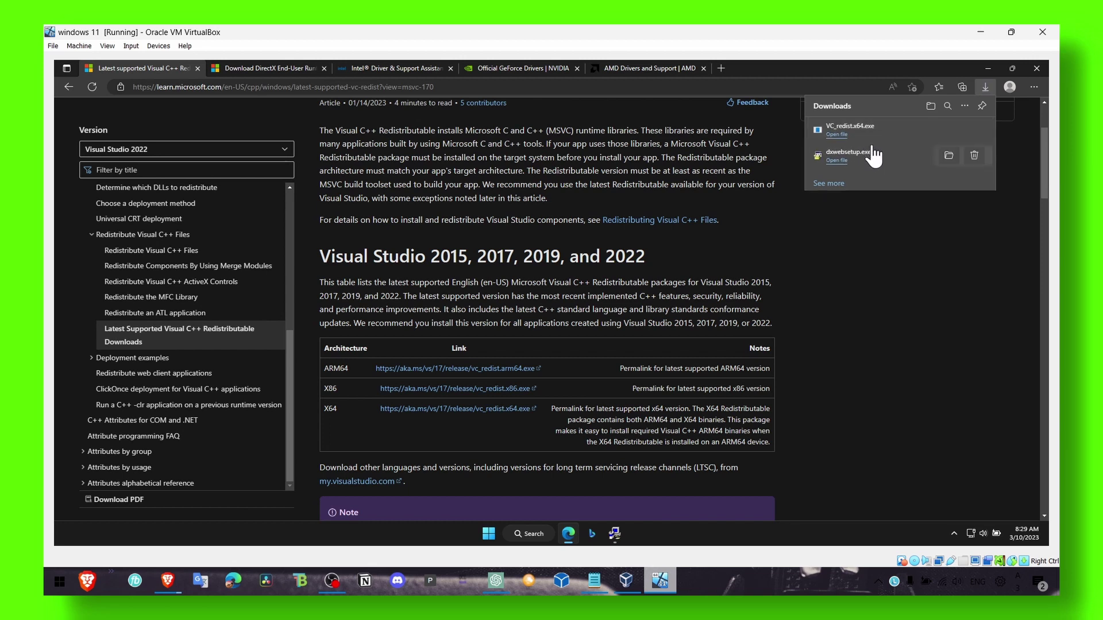
click(838, 137)
click(586, 310)
Dismiss the downloads list and close the finished DirectX download tab.
click(303, 68)
click(178, 68)
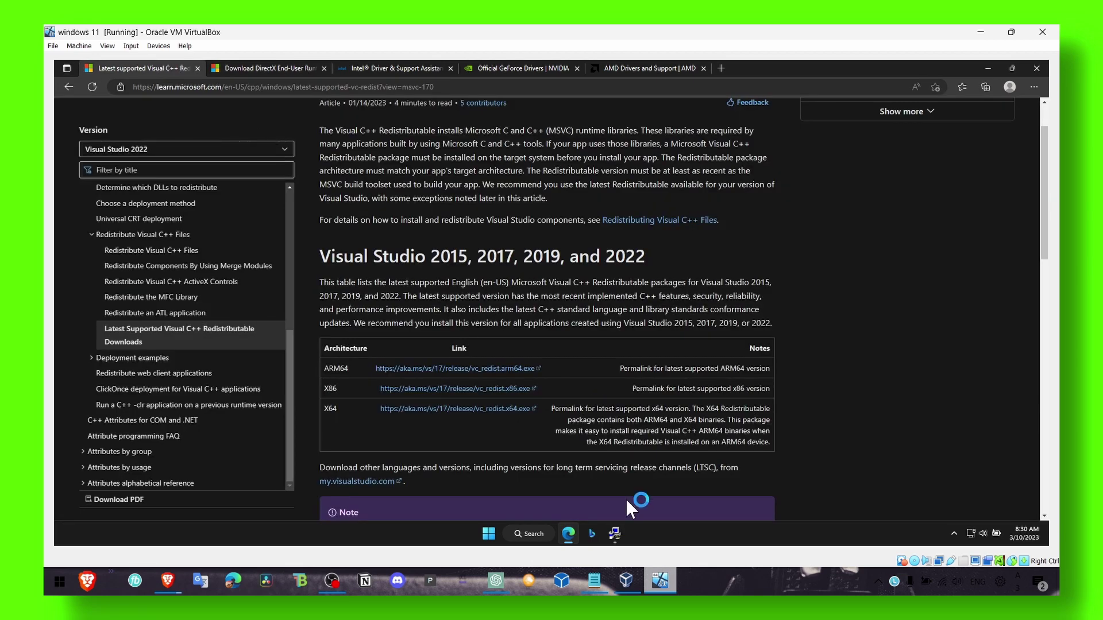
click(312, 68)
click(324, 68)
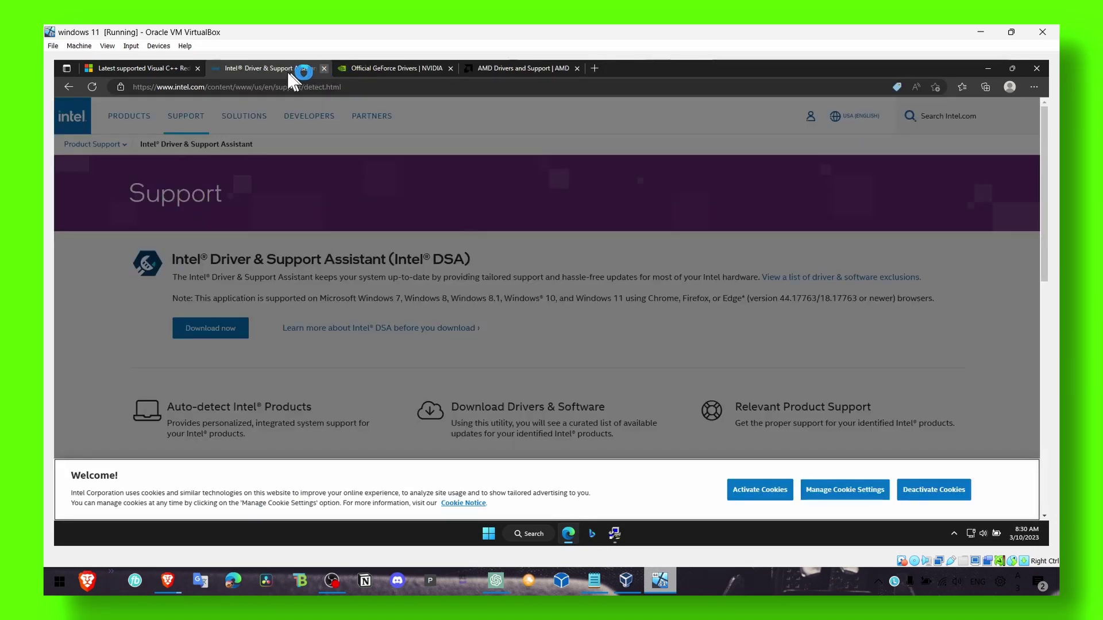
Close the Visual C++ article tab and install the Visual C++ 2015-2022 x64 redistributable after accepting its licence terms.
click(188, 72)
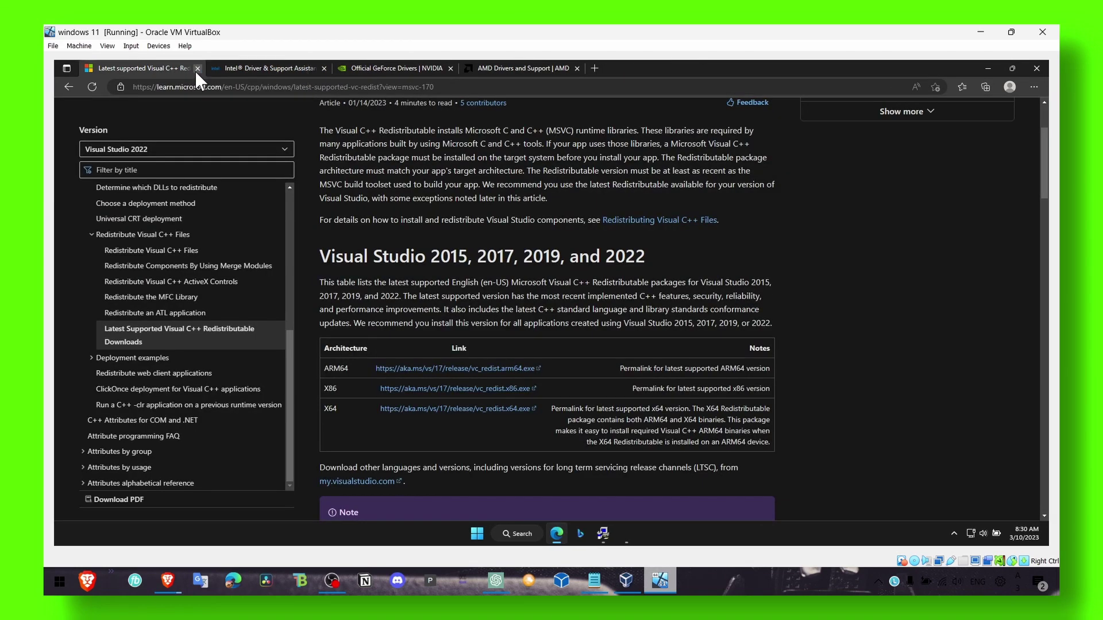
click(197, 69)
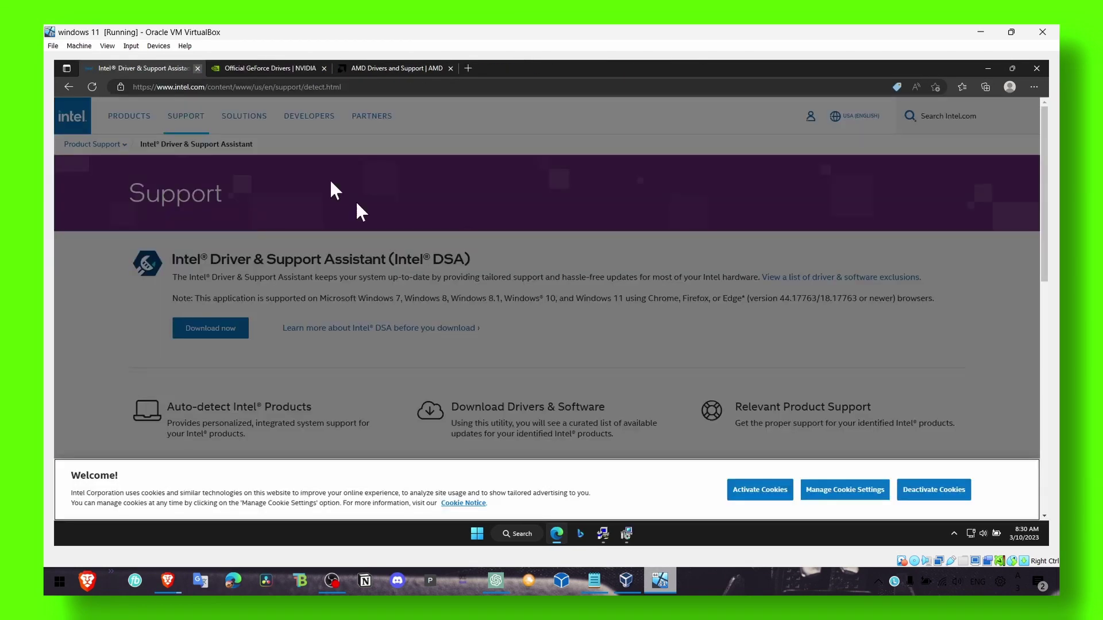
click(627, 534)
click(435, 339)
click(603, 356)
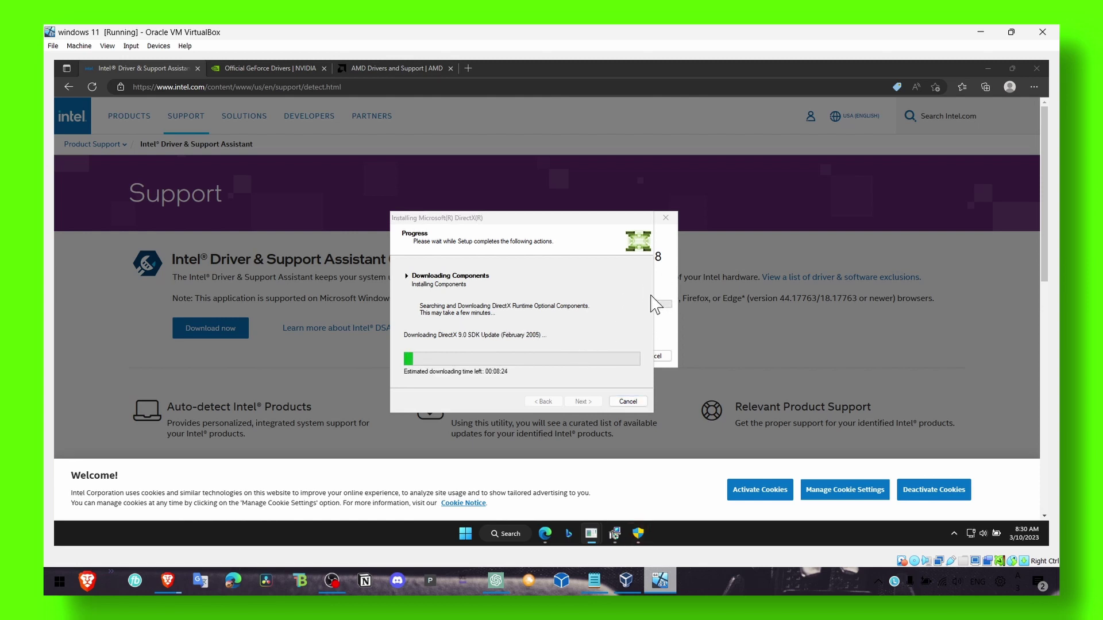
drag(634, 216, 529, 226)
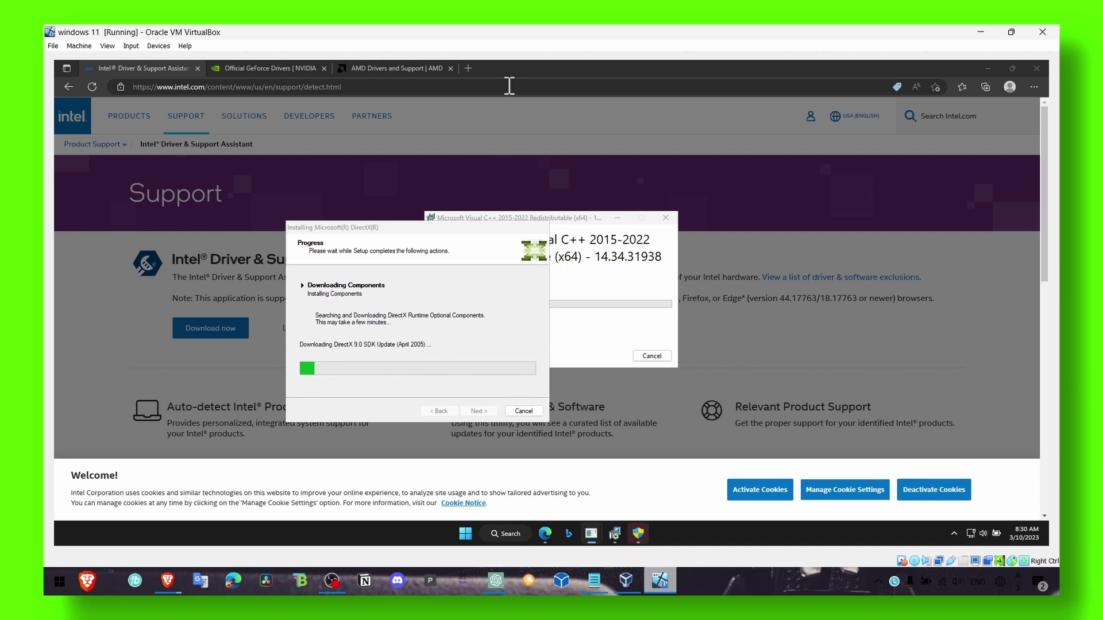
Decline Intel's cookies and download the Intel Driver & Support Assistant.
click(510, 67)
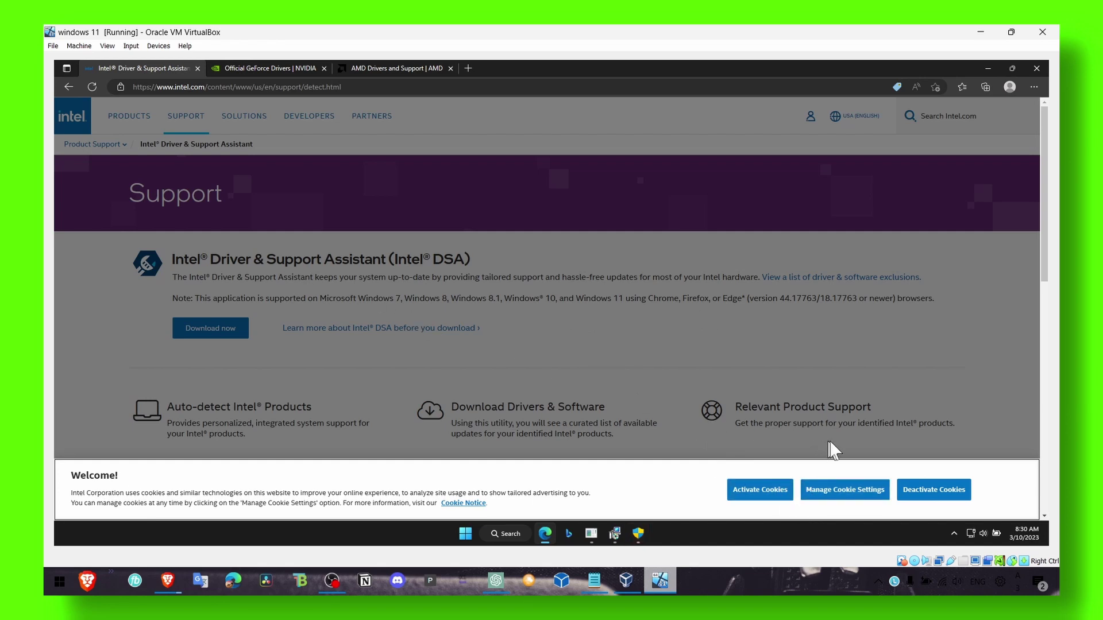
click(916, 490)
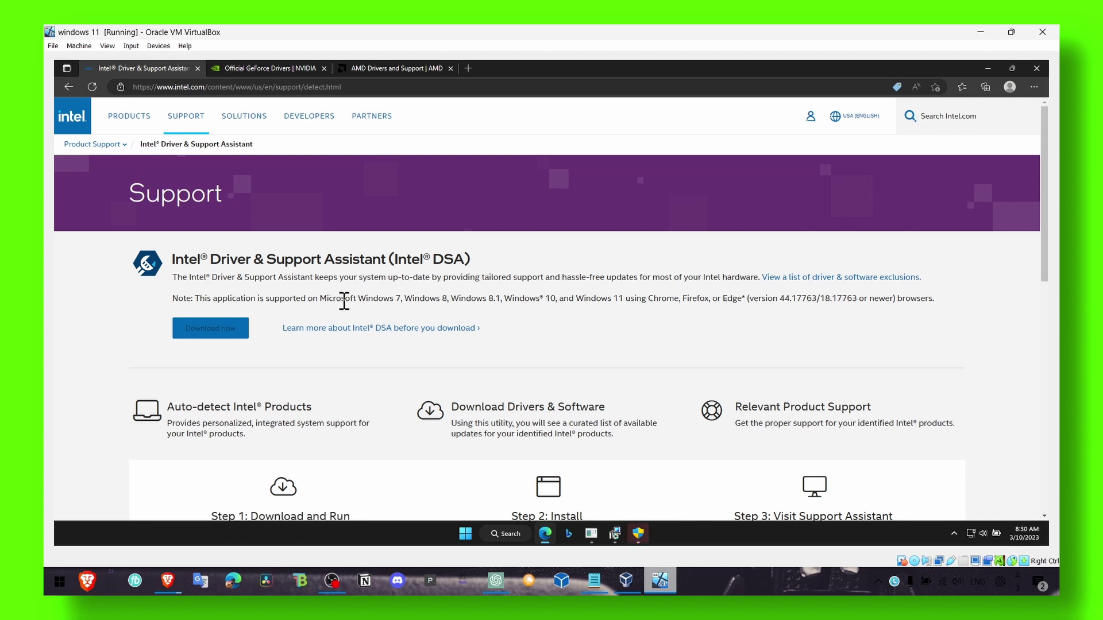
click(232, 330)
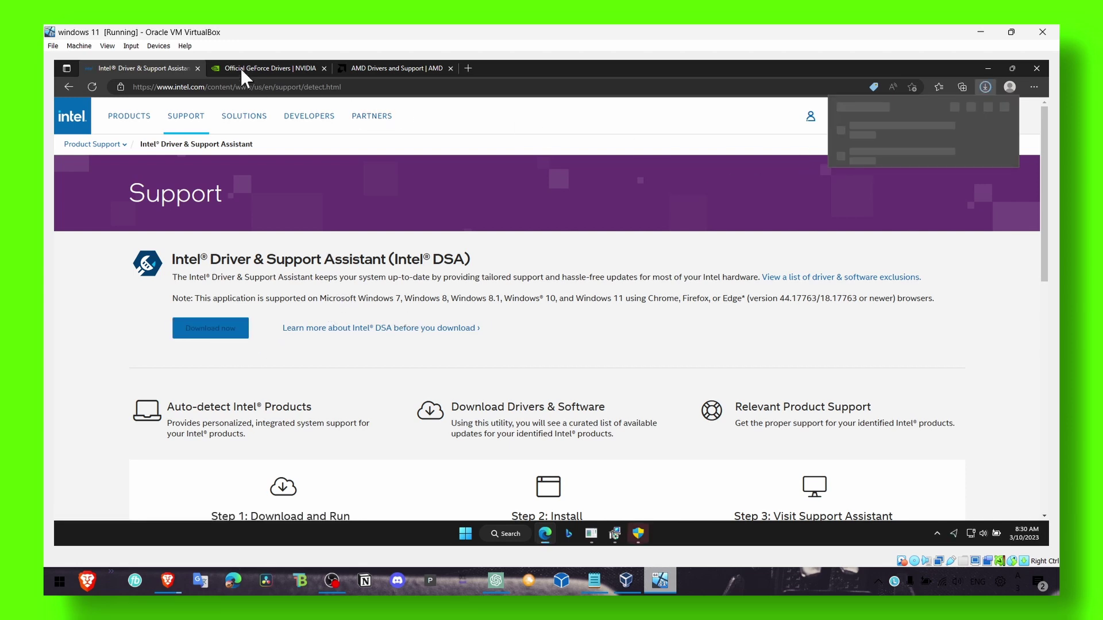
On NVIDIA's GeForce Drivers page, decline notifications, dismiss Edge's popup, and download GeForce Experience.
click(269, 68)
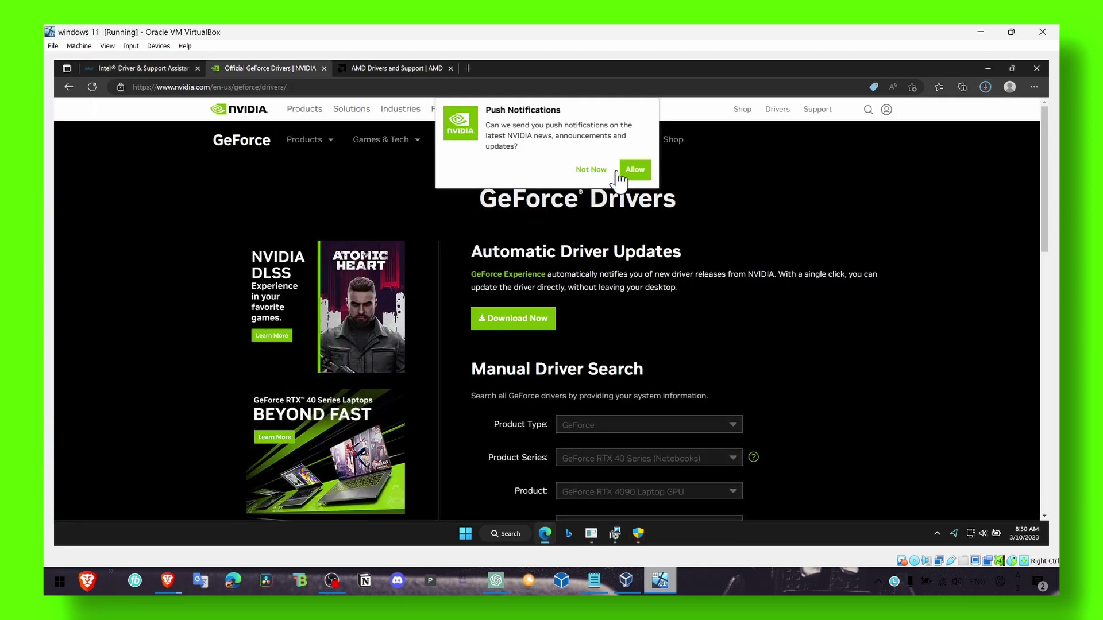
click(591, 169)
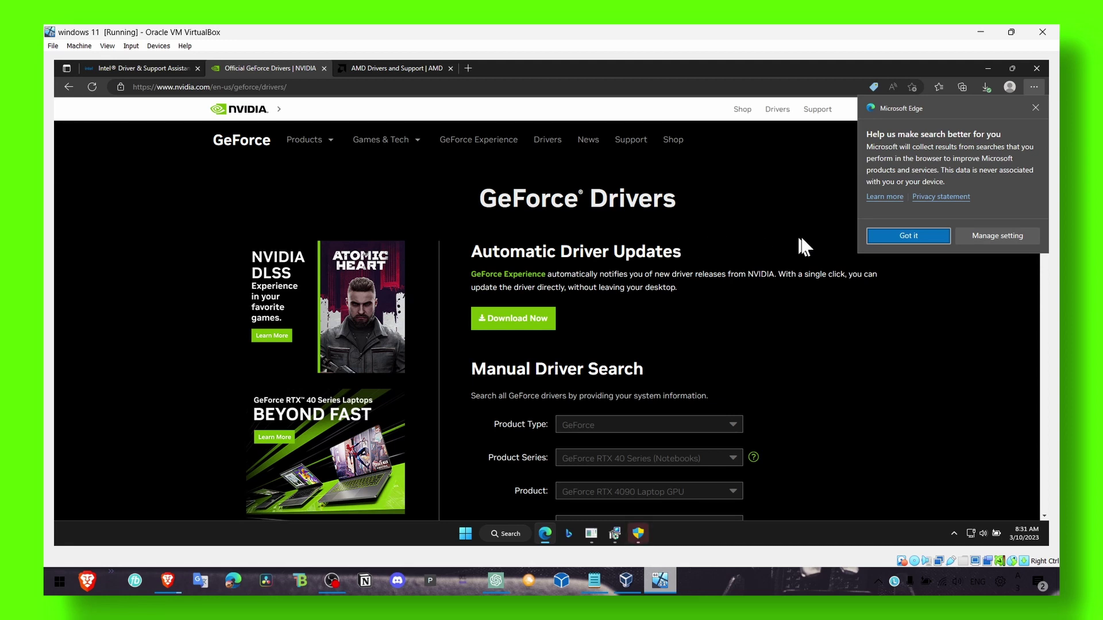
click(1034, 108)
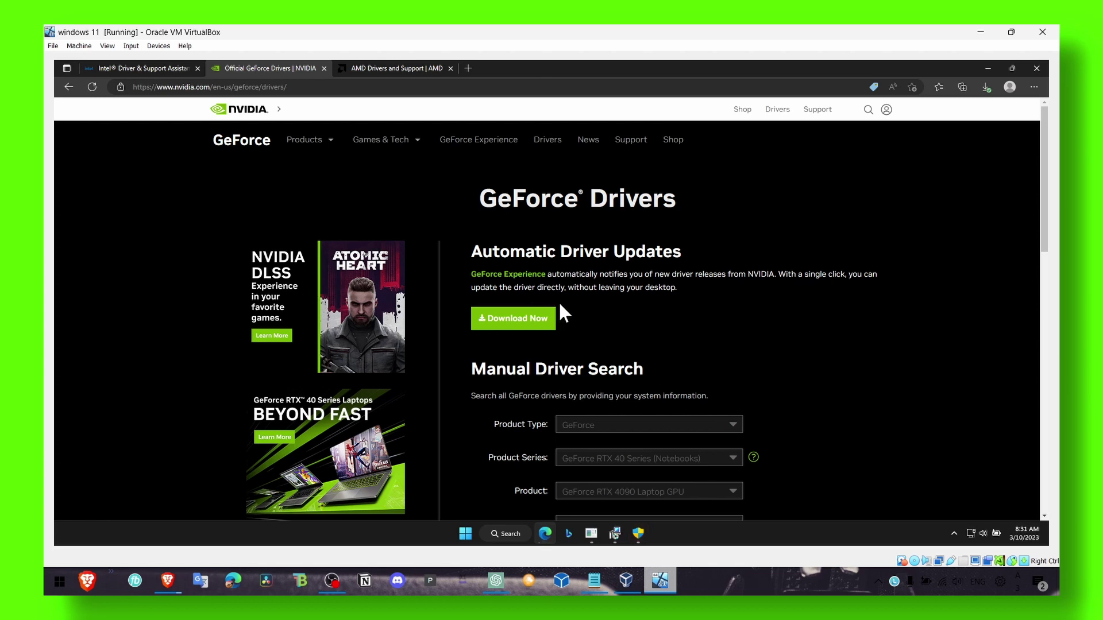
click(517, 322)
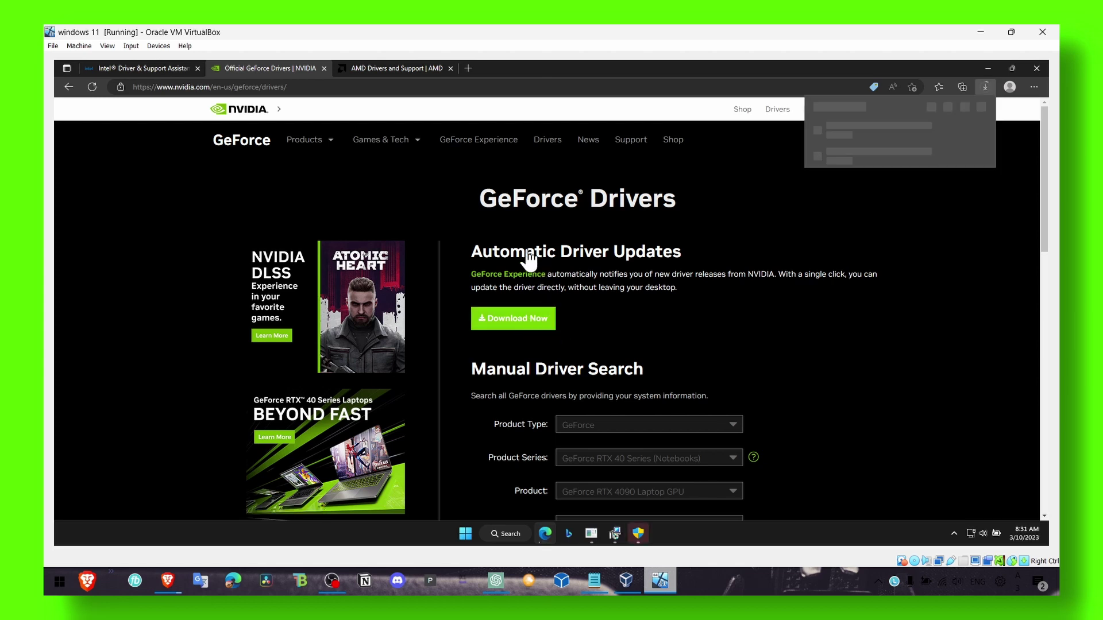
Reject AMD's cookies on the Drivers and Support page and check the downloads list.
click(377, 71)
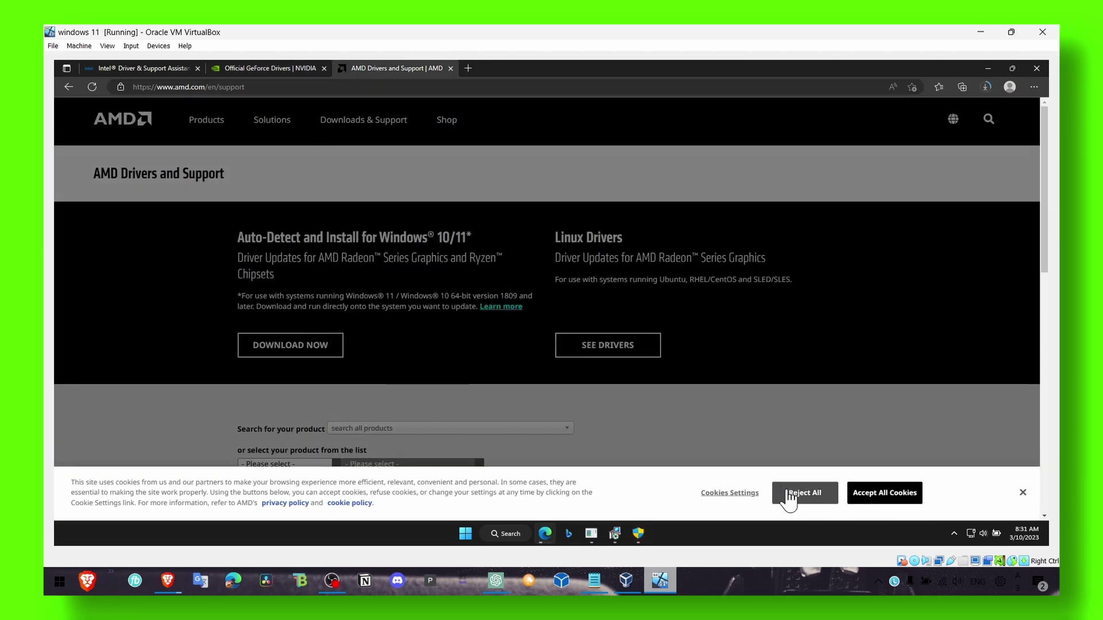
click(790, 495)
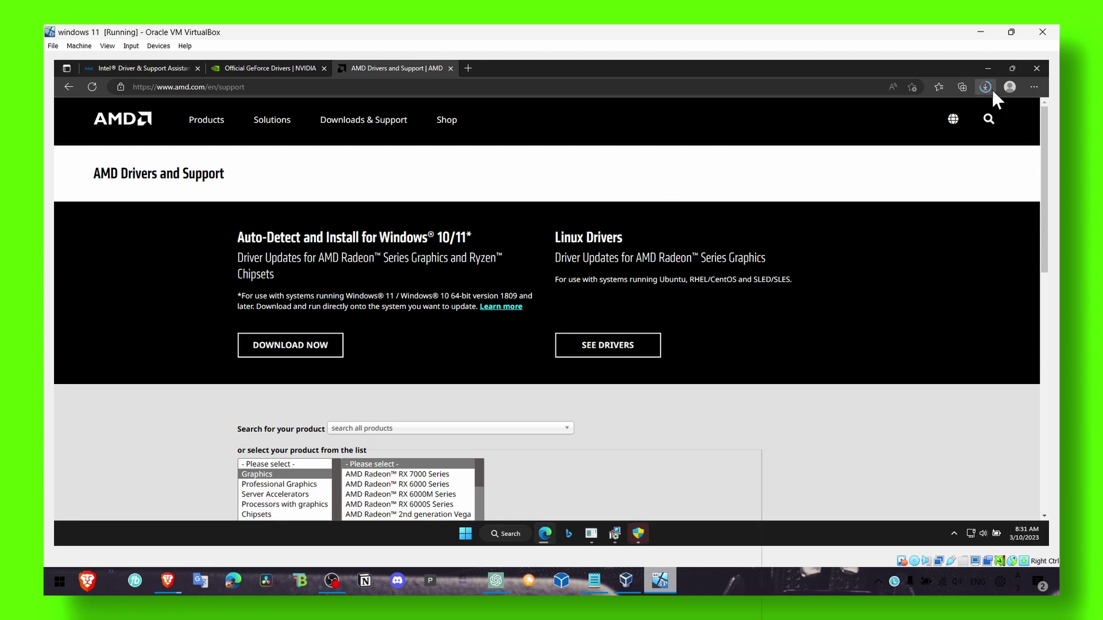
click(991, 87)
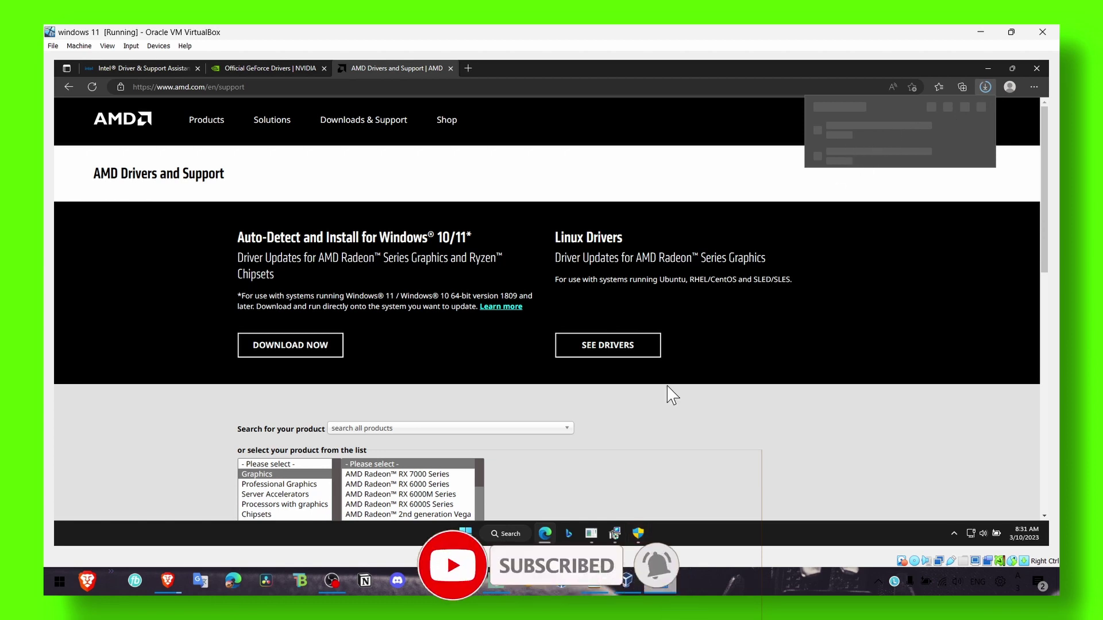
Approve the Visual C++ setup's administrator permission prompt and bring its installer window forward.
click(614, 536)
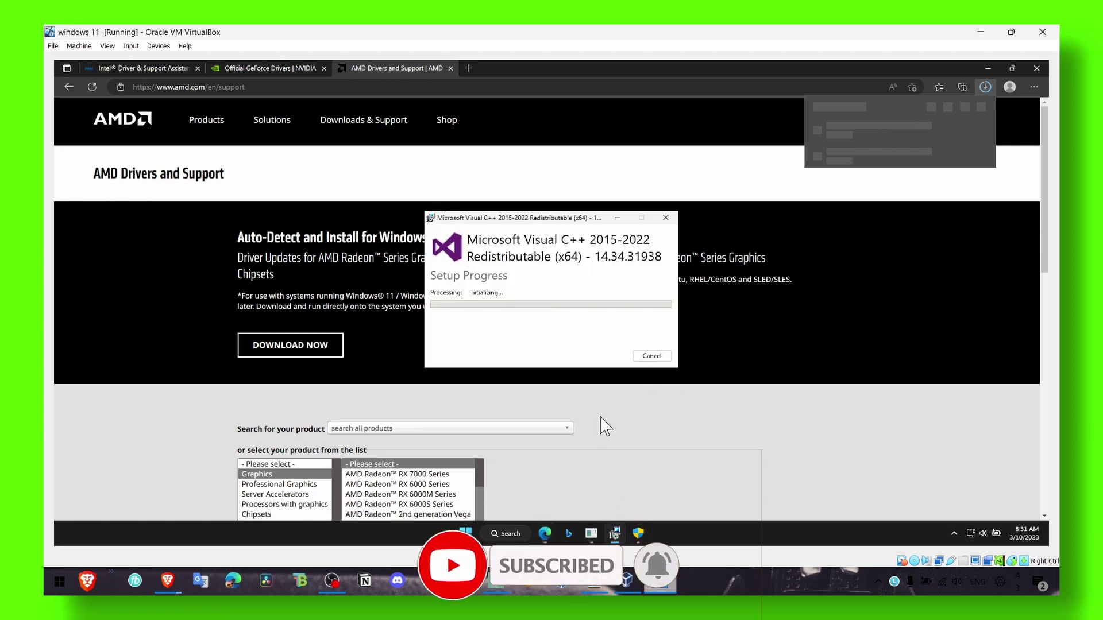
click(639, 535)
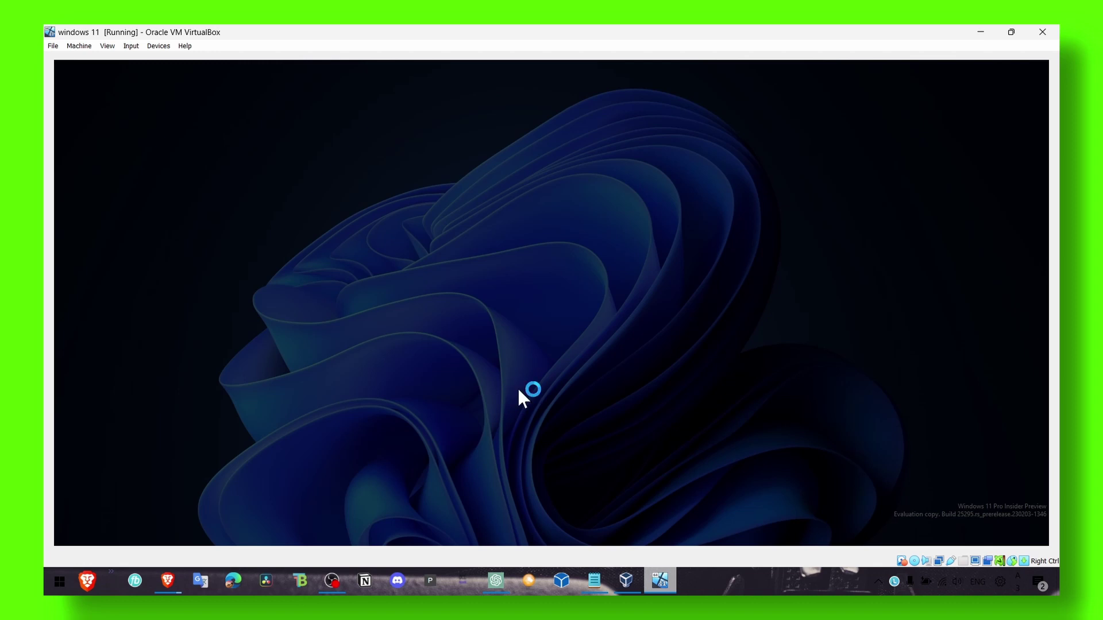
click(509, 386)
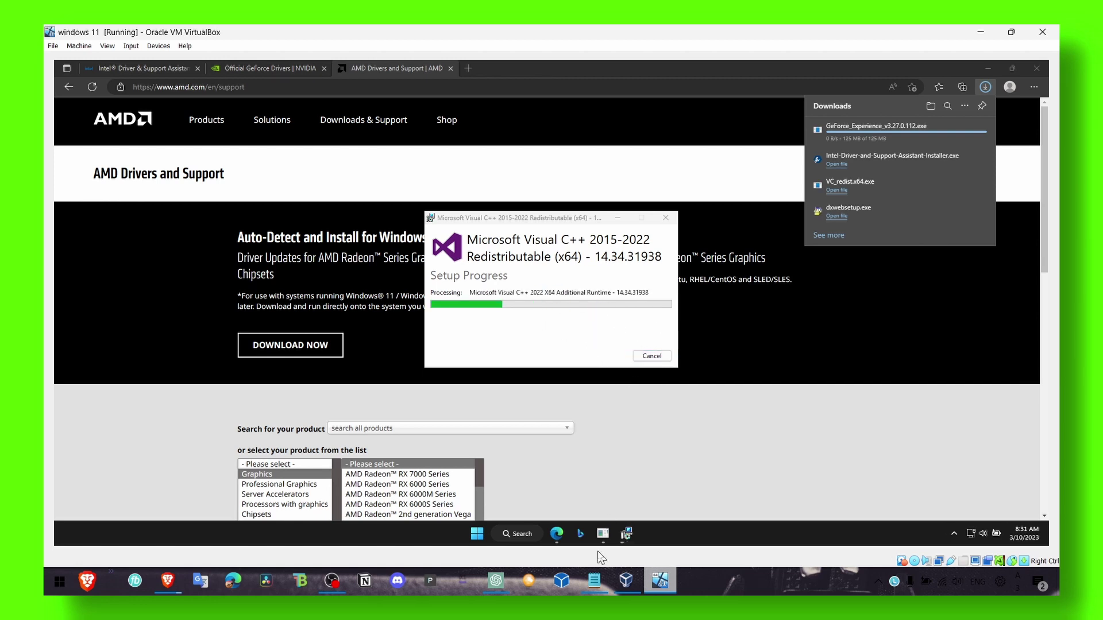
mouse_move(603, 534)
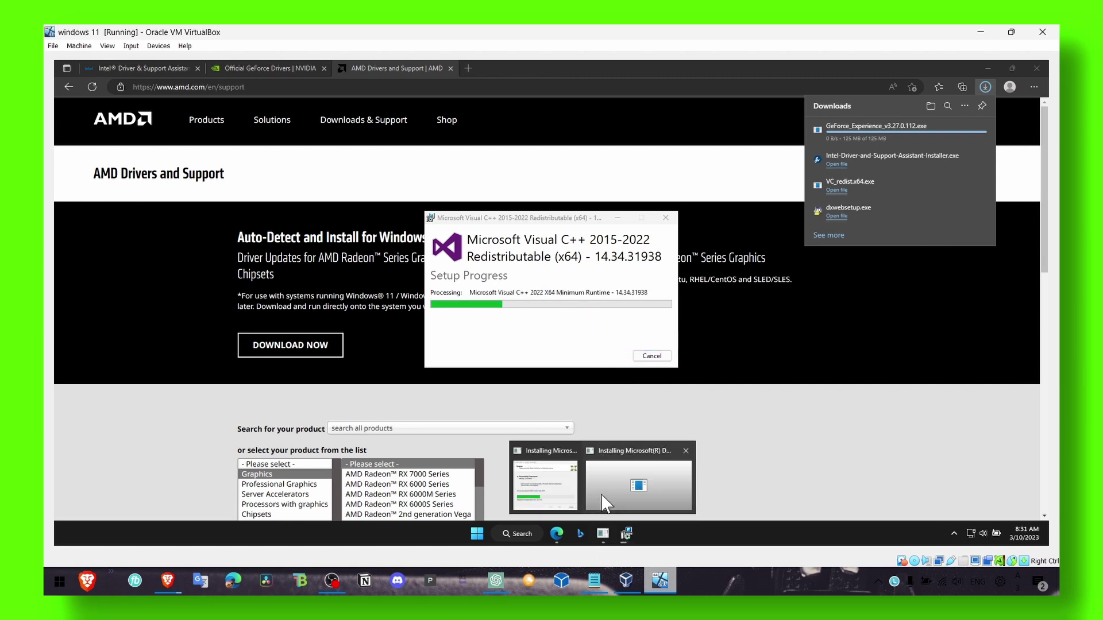
click(564, 500)
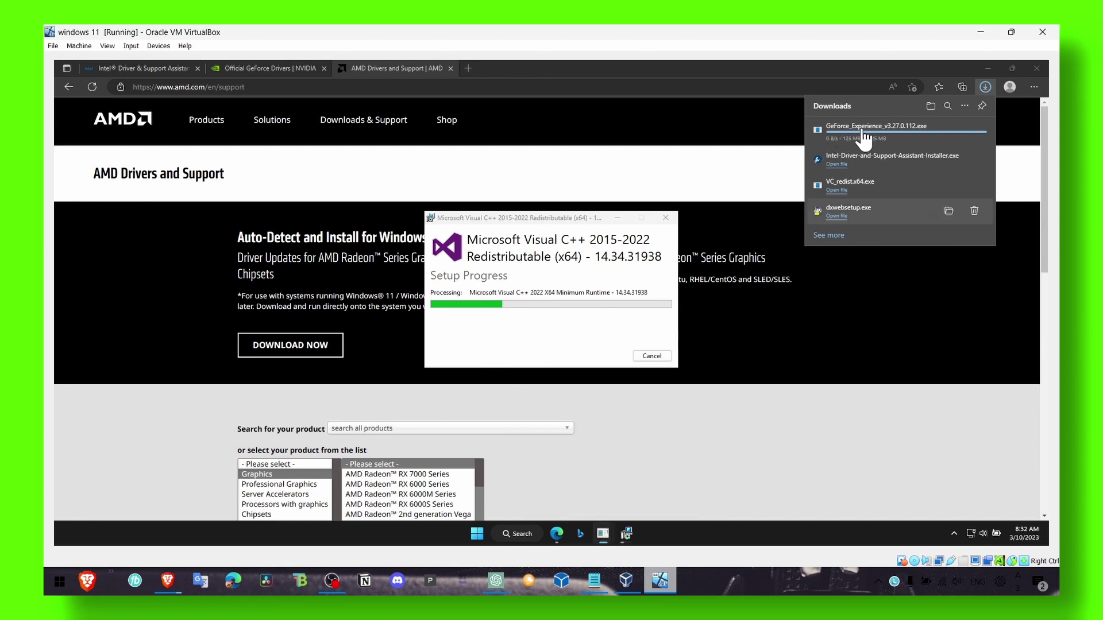
mouse_move(888, 141)
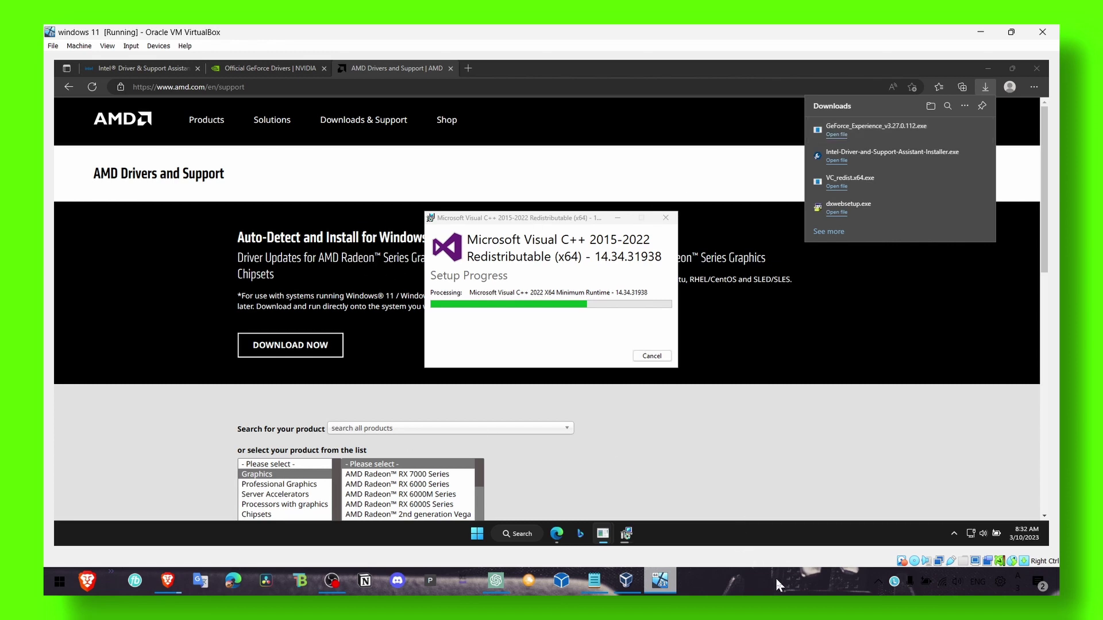
Launch GeForce Experience from a 'geo' search and reposition it to show driver 531.18.
key(super+s)
text(geo)
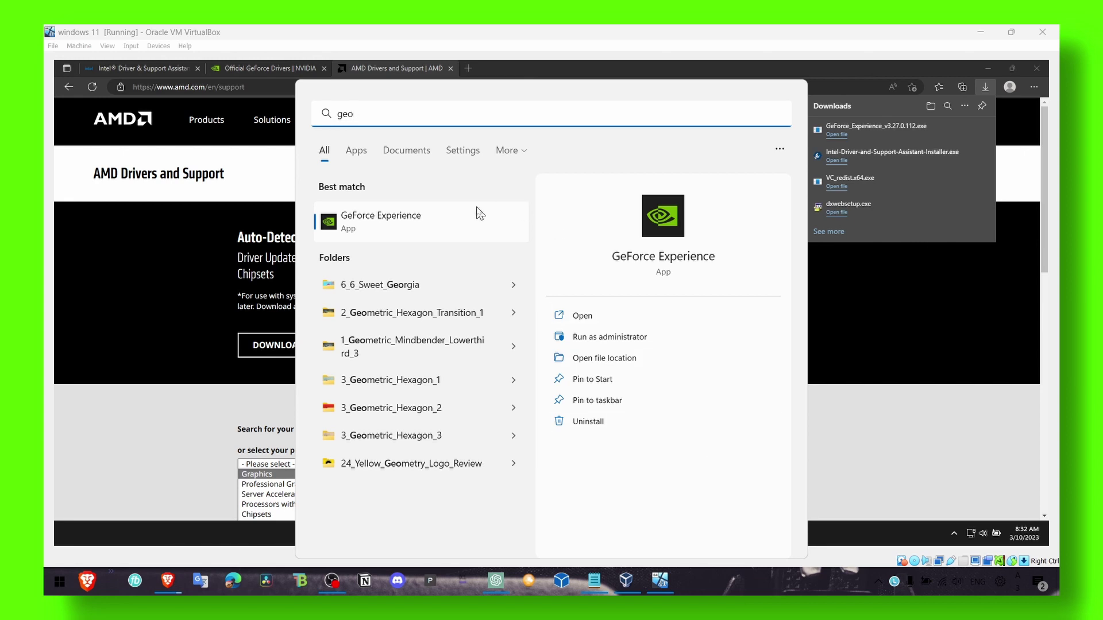
click(472, 220)
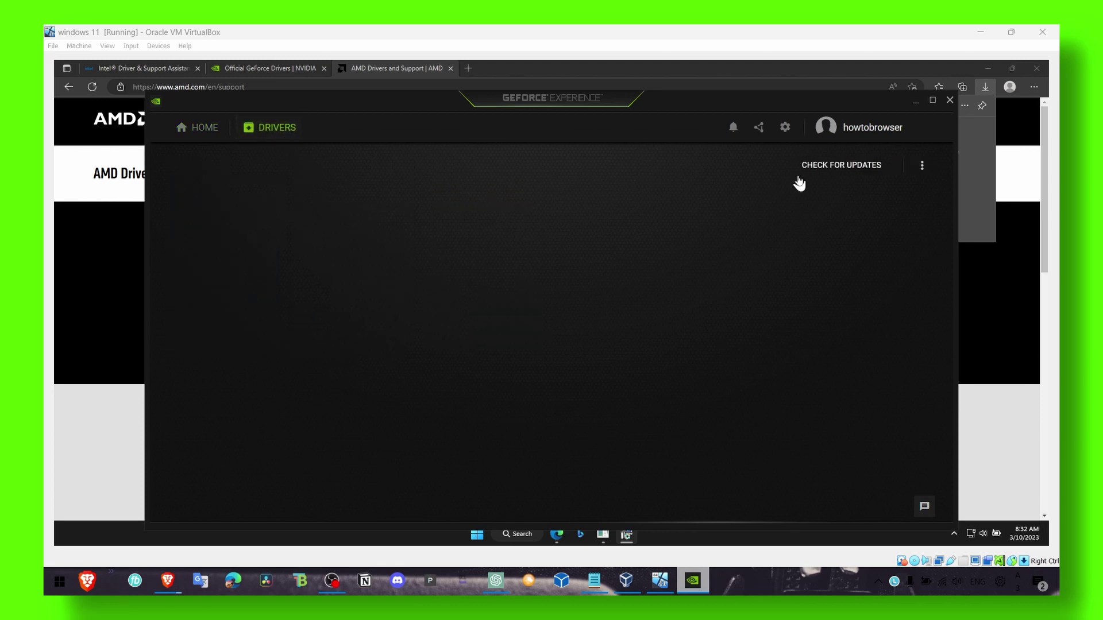
drag(862, 111, 819, 93)
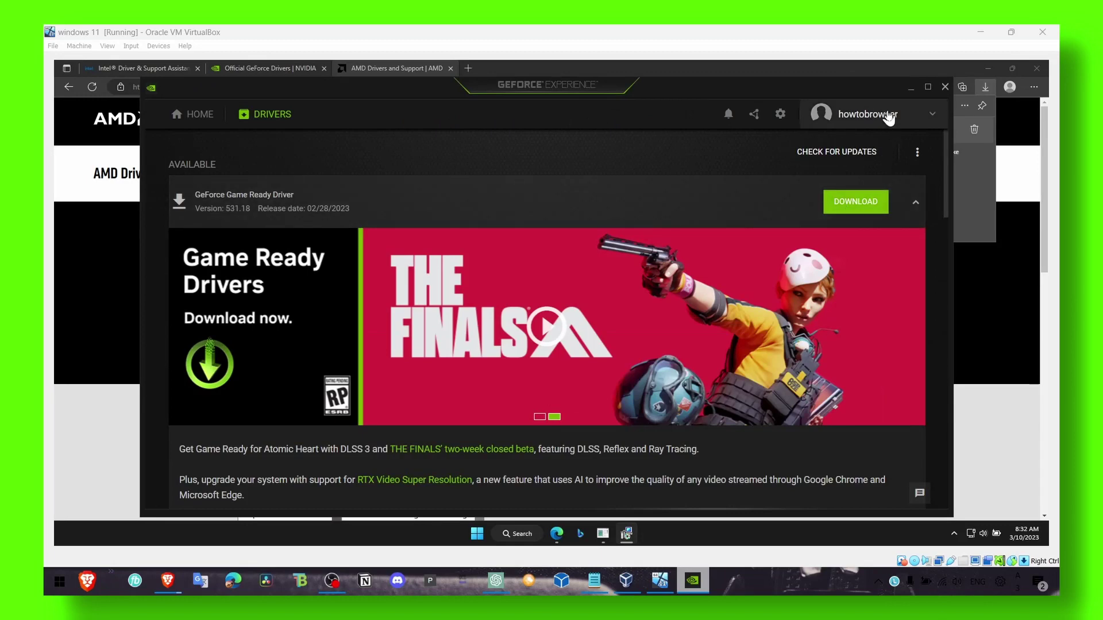
Close the finished Visual C++ setup and GeForce Experience, then bring up the DirectX installer.
click(910, 89)
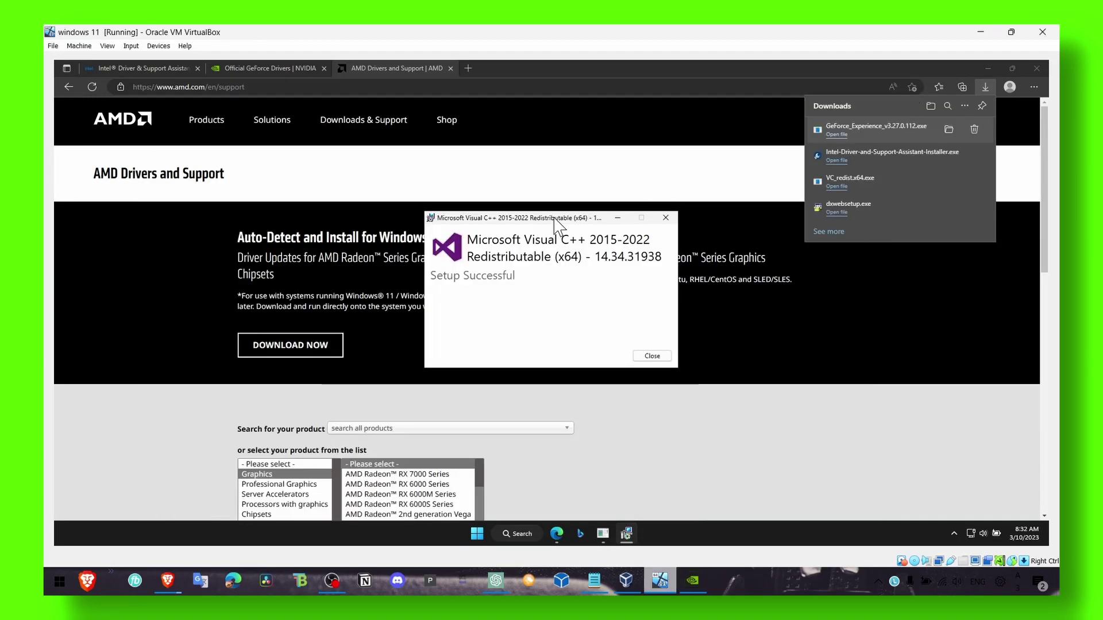
click(651, 355)
click(692, 579)
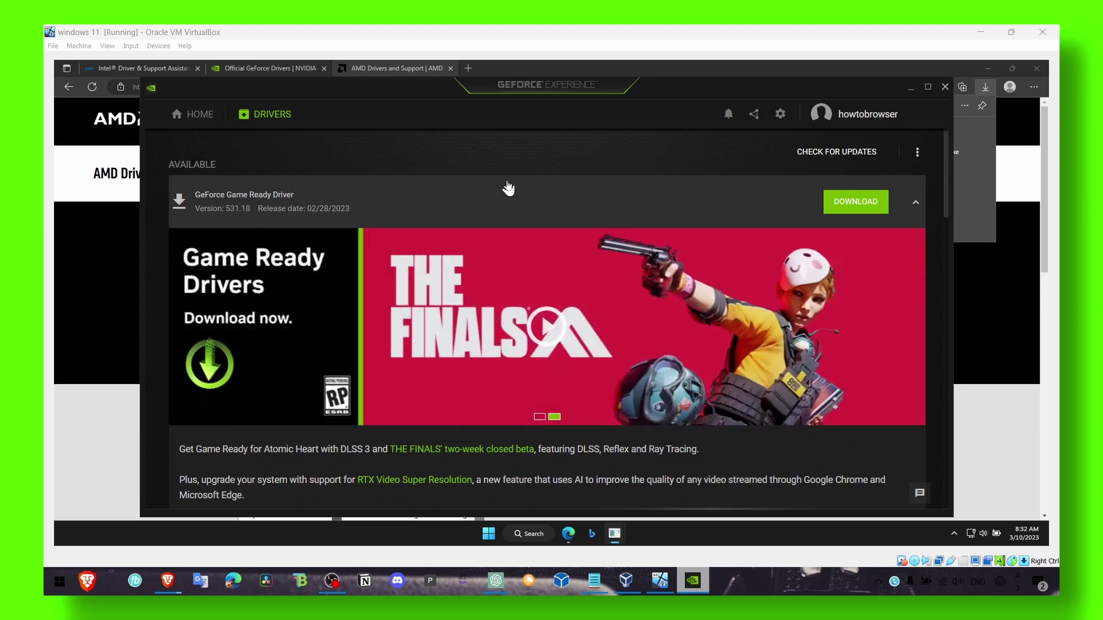
click(945, 88)
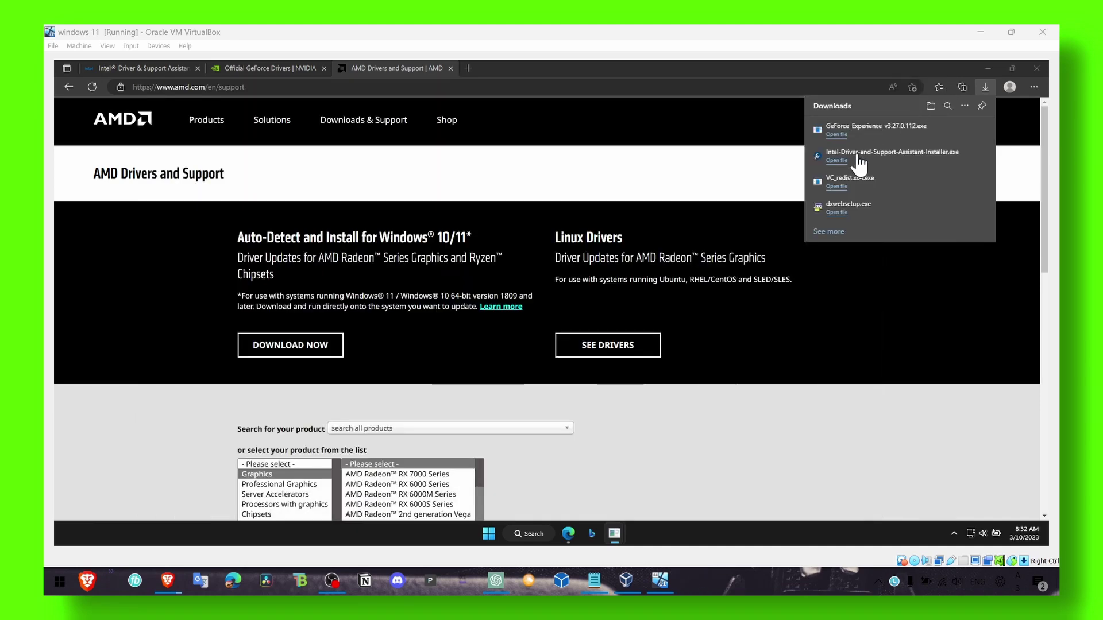
mouse_move(614, 535)
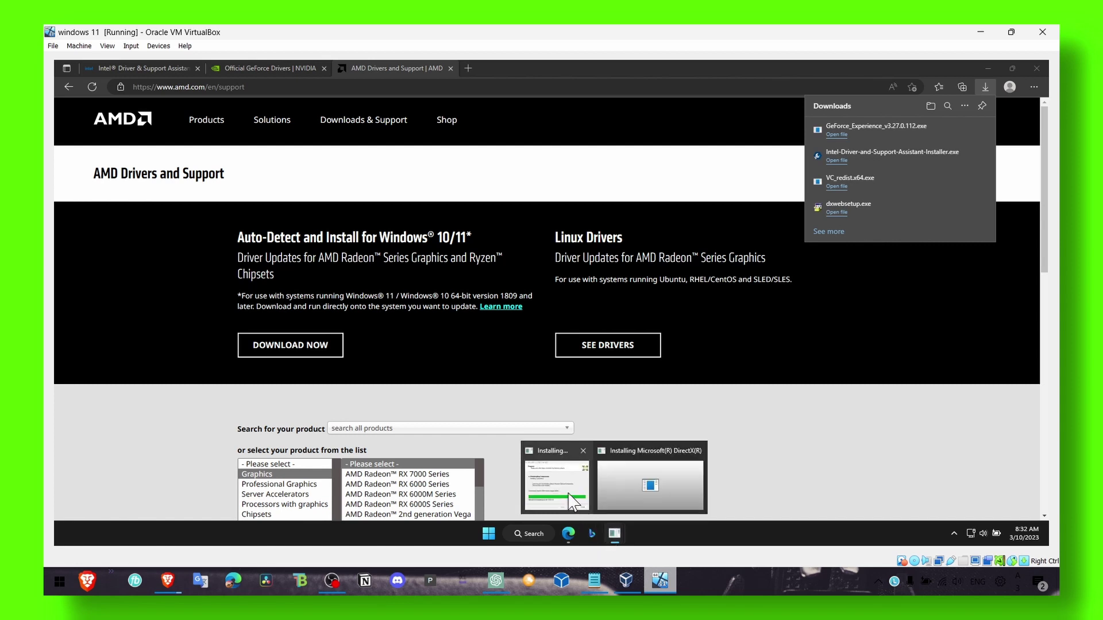
click(573, 495)
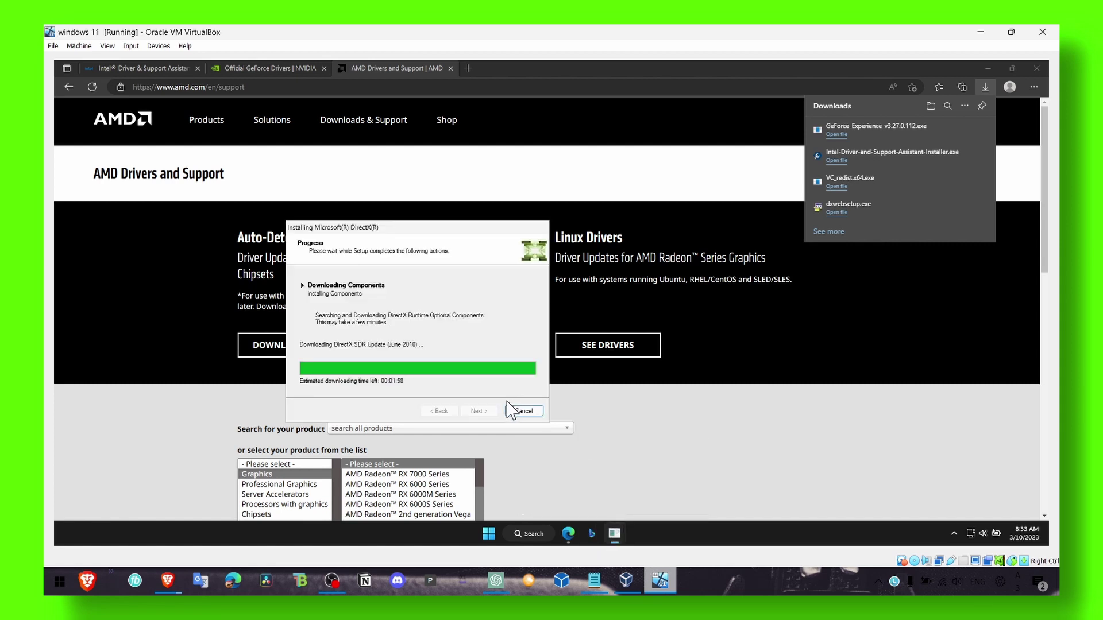